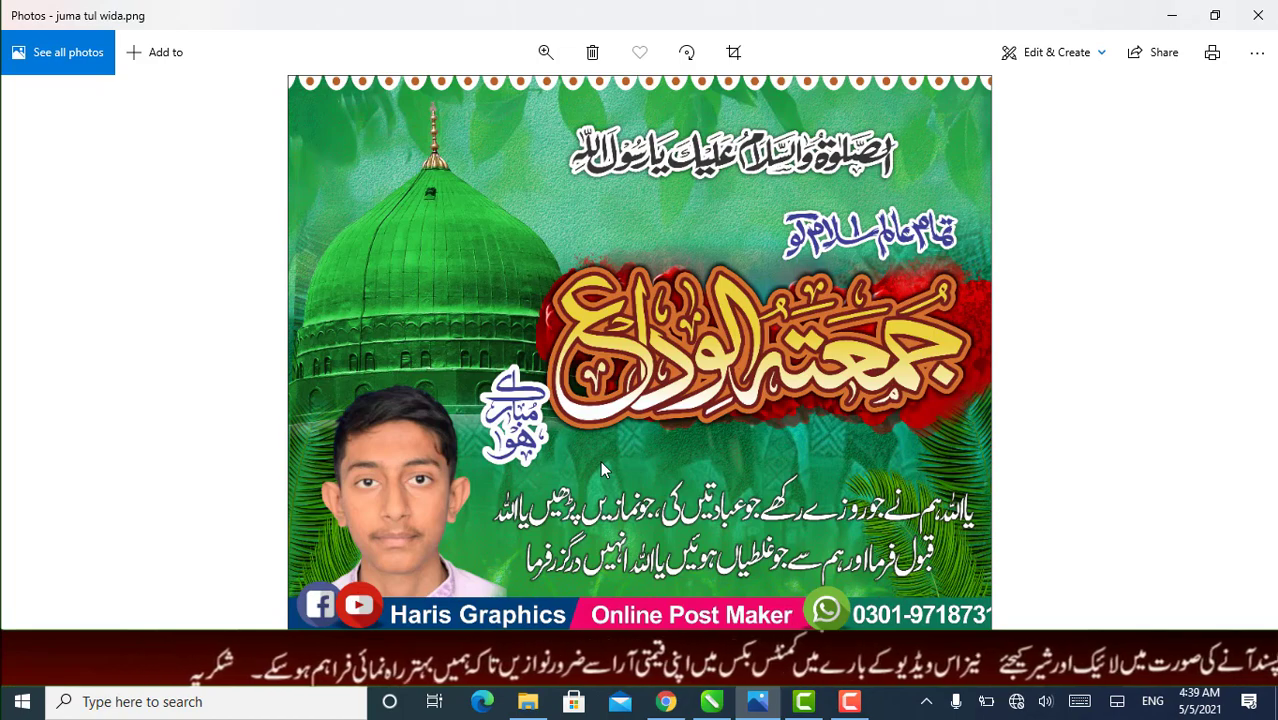
- Switch to Chrome and look through the uploaded videos on the Haris Graphics YouTube channel
click(662, 704)
scroll(580, 470, down, 6)
scroll(556, 479, down, 15)
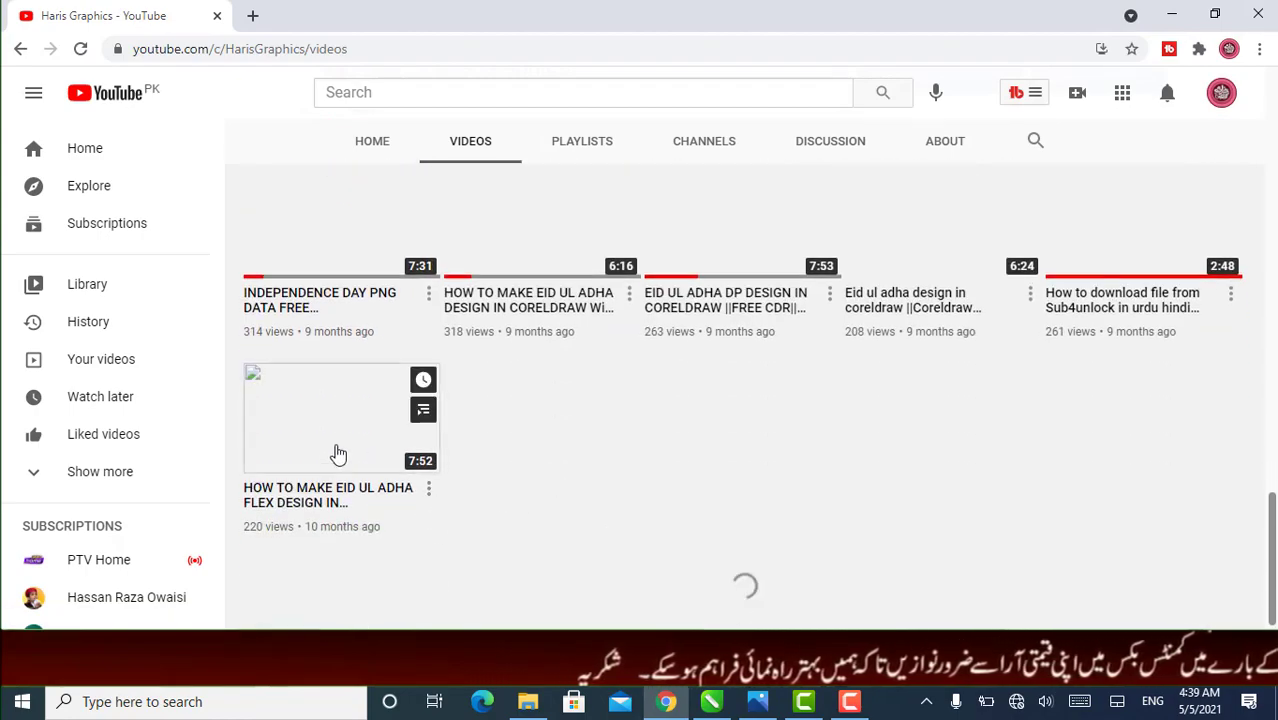
scroll(662, 397, up, 3)
scroll(662, 397, up, 15)
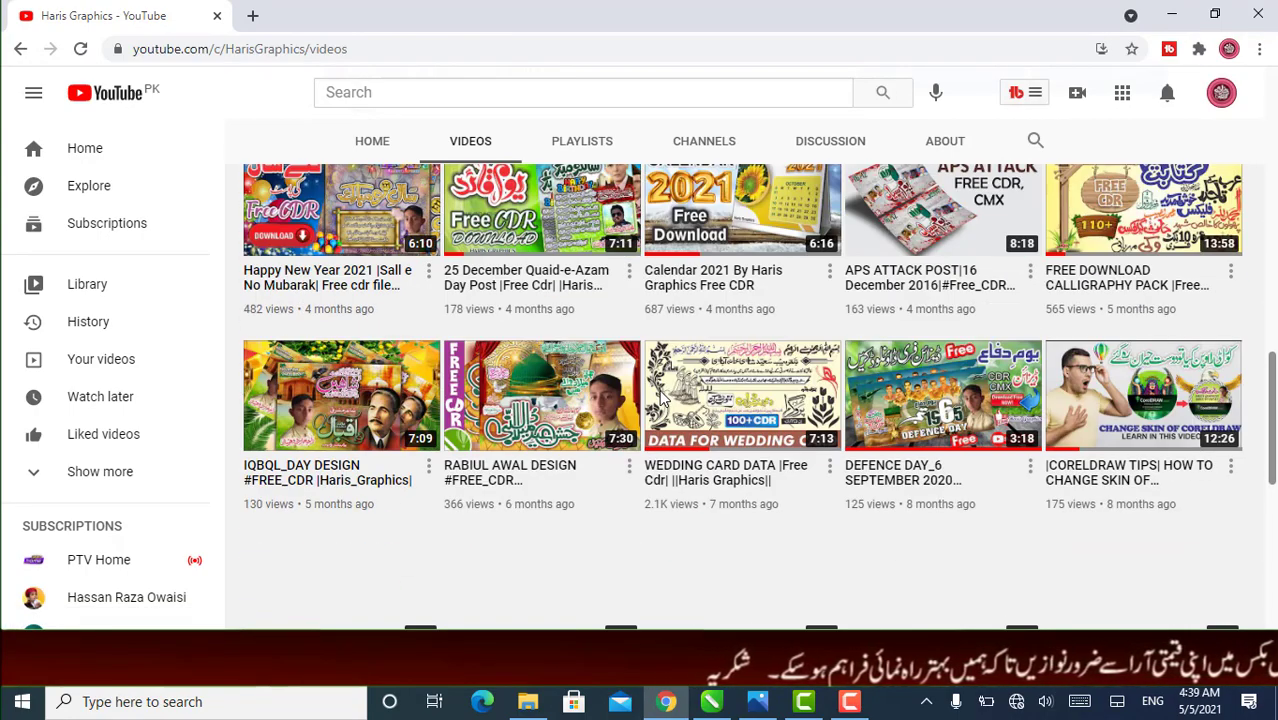
scroll(662, 397, up, 4)
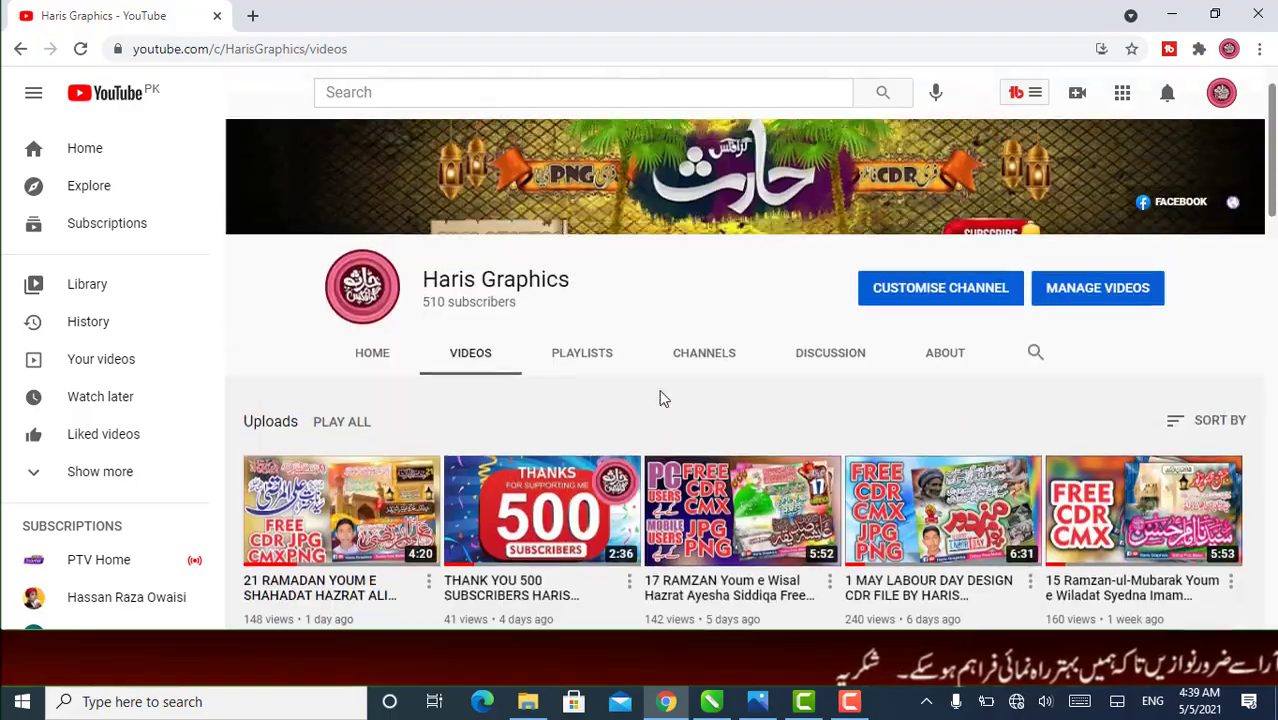
scroll(662, 397, down, 3)
scroll(683, 310, up, 3)
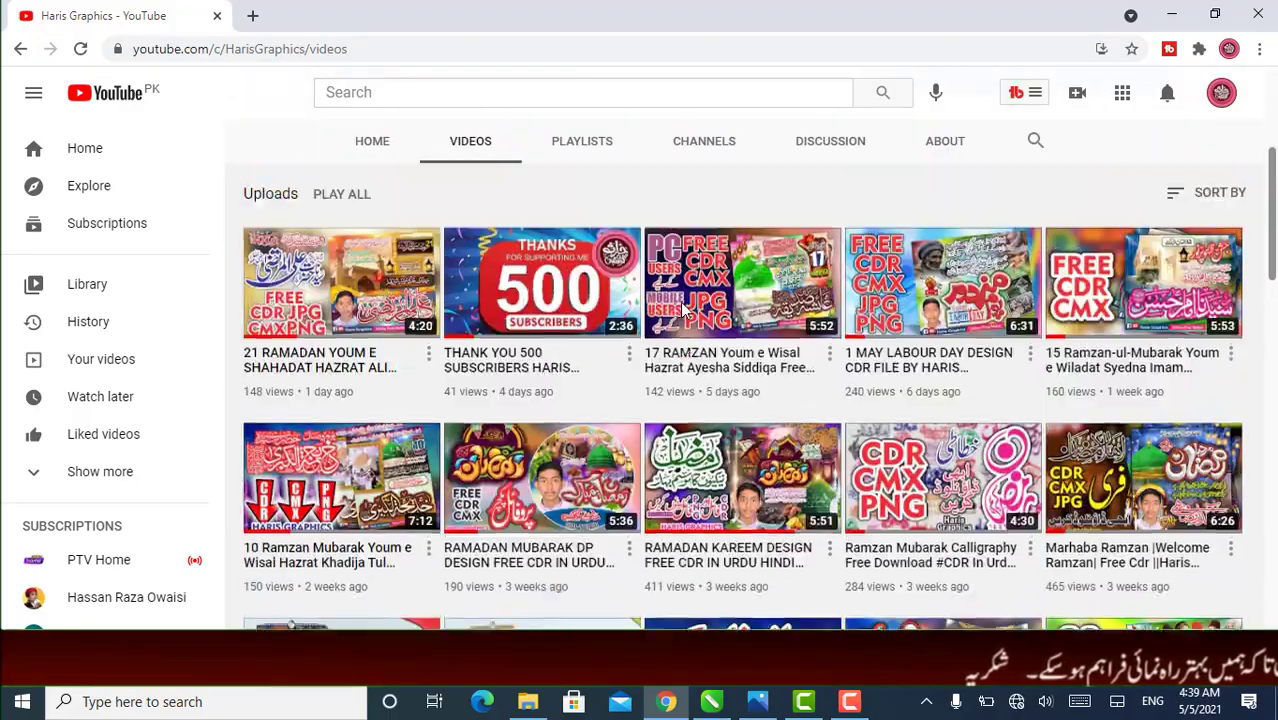
scroll(683, 310, down, 10)
scroll(683, 310, down, 6)
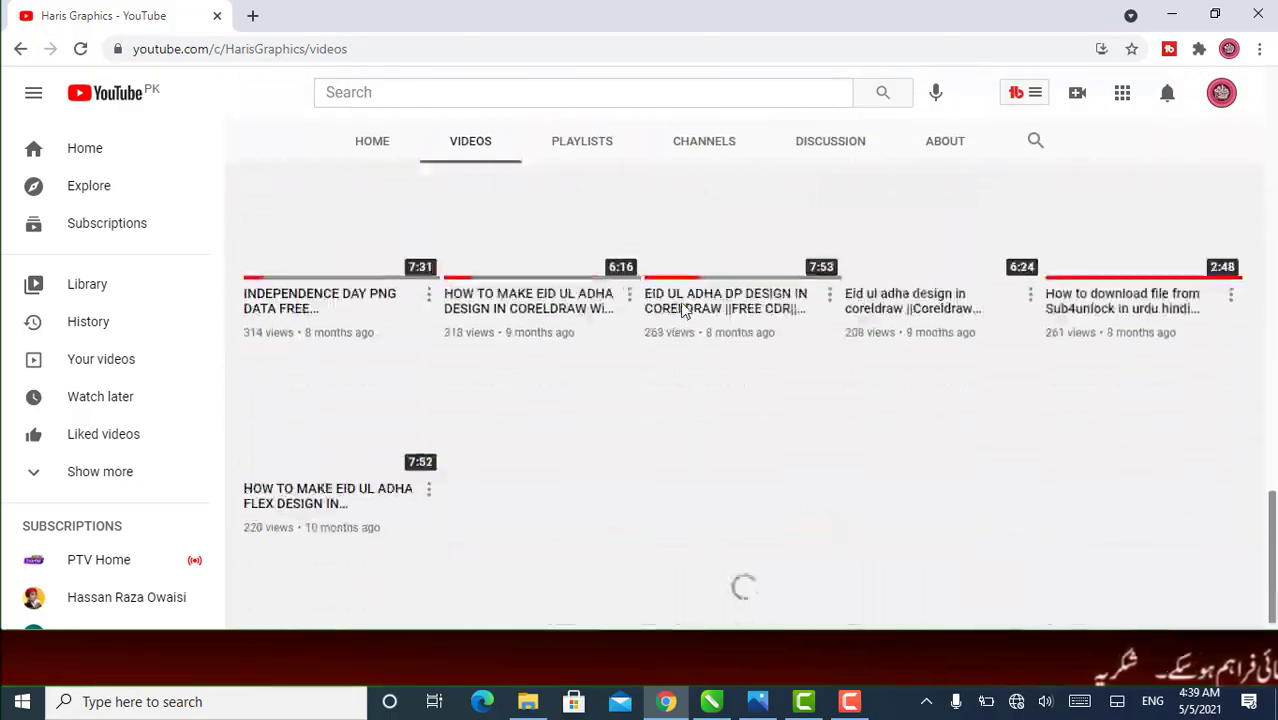
scroll(683, 310, up, 10)
scroll(683, 310, up, 5)
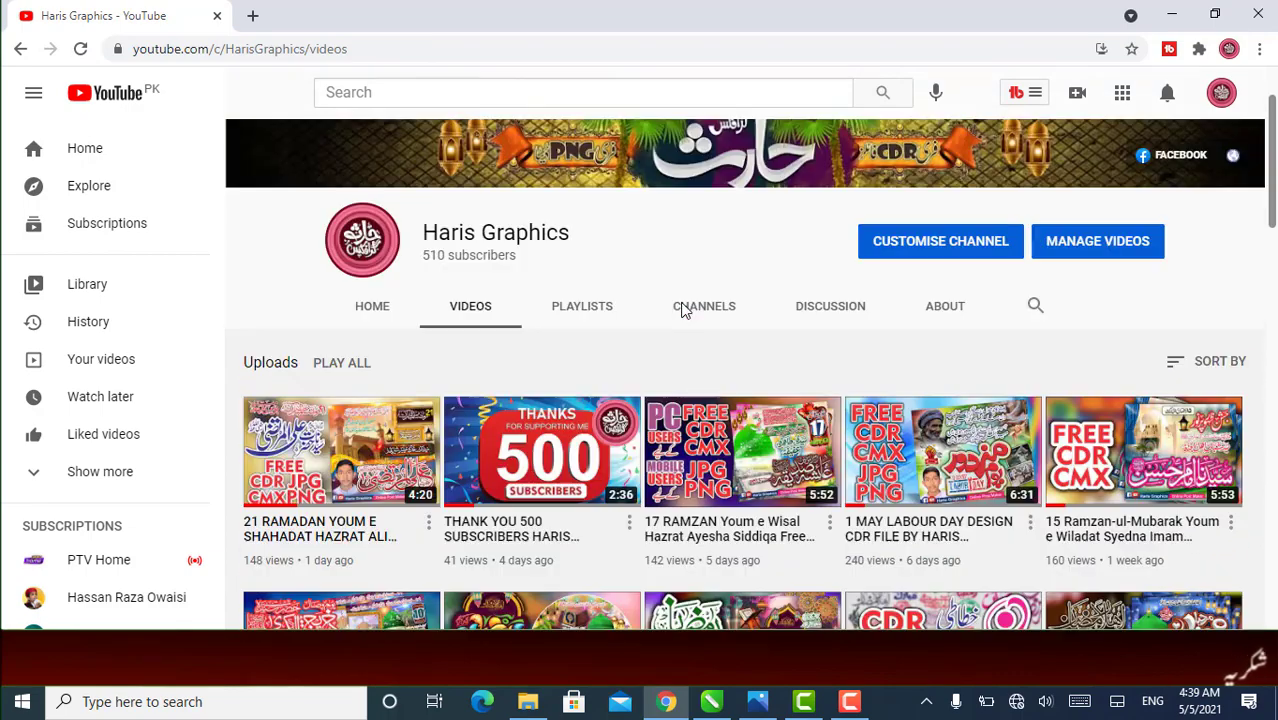
scroll(683, 310, down, 2)
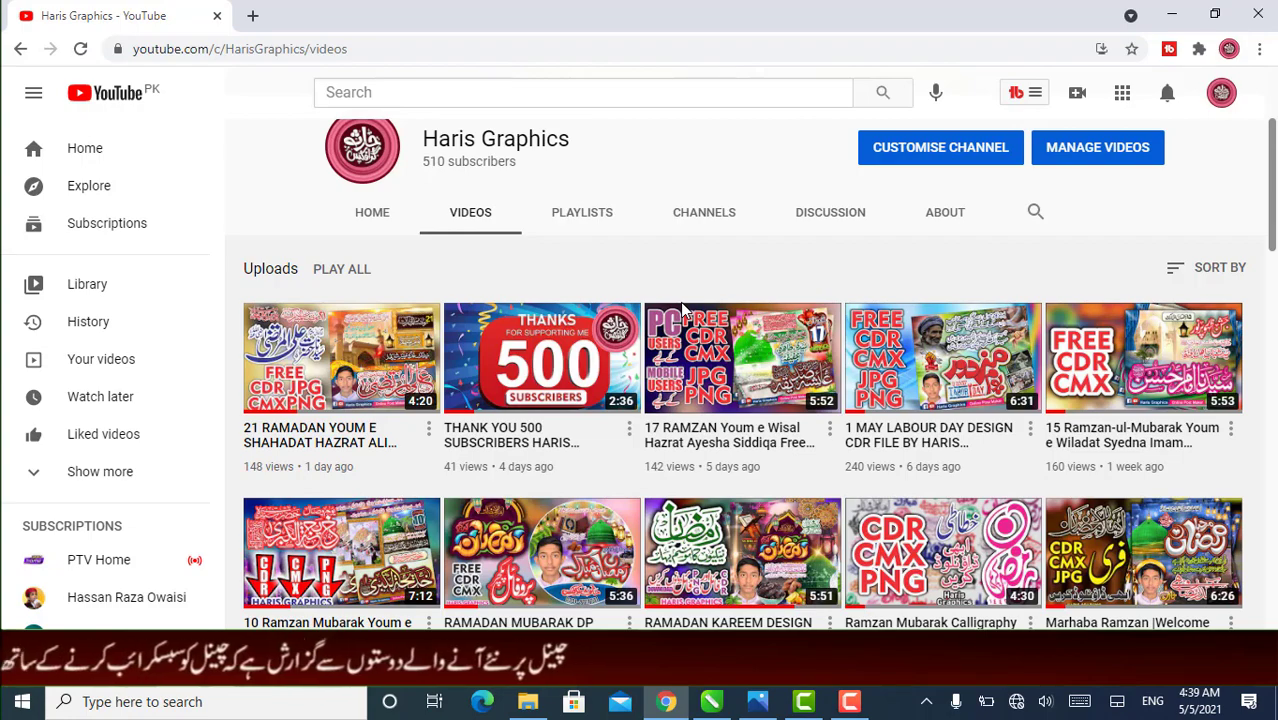
scroll(683, 310, down, 6)
scroll(663, 298, up, 8)
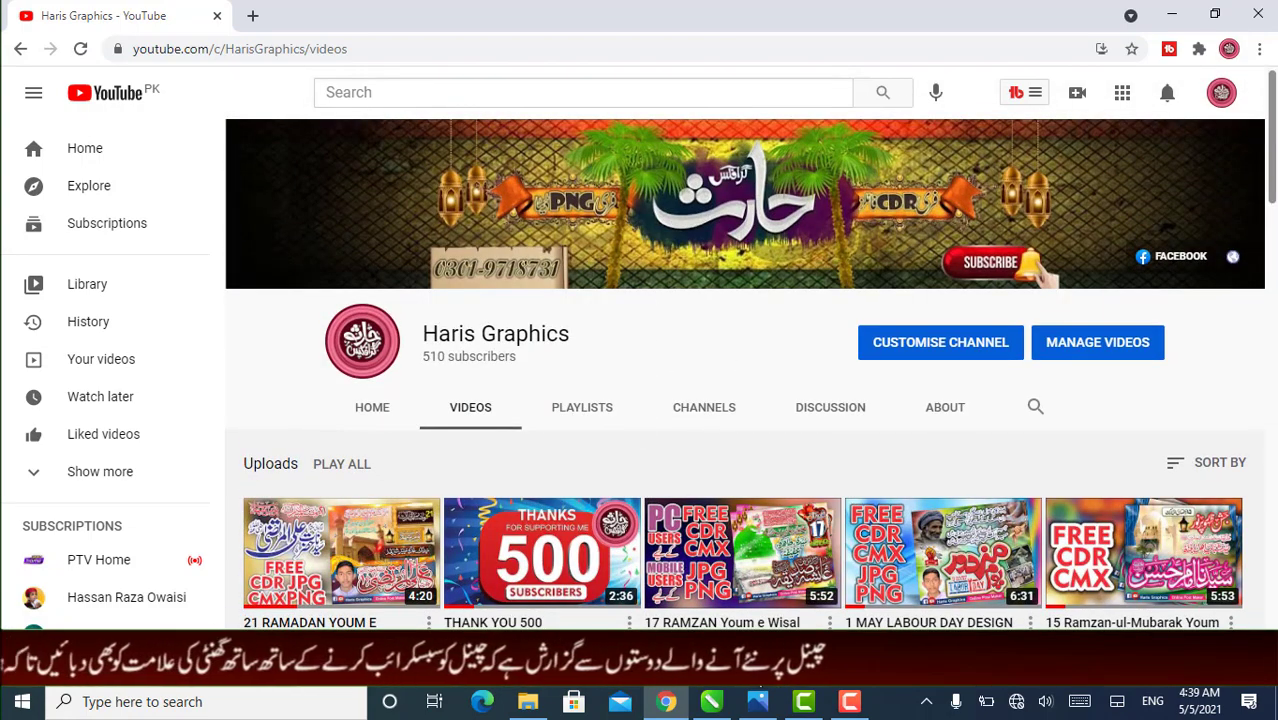
- Switch to CorelDRAW, move the upper-left scalloped border strip out beside the poster to about X -1.892, Y 6.147 in, and ungroup it
click(742, 707)
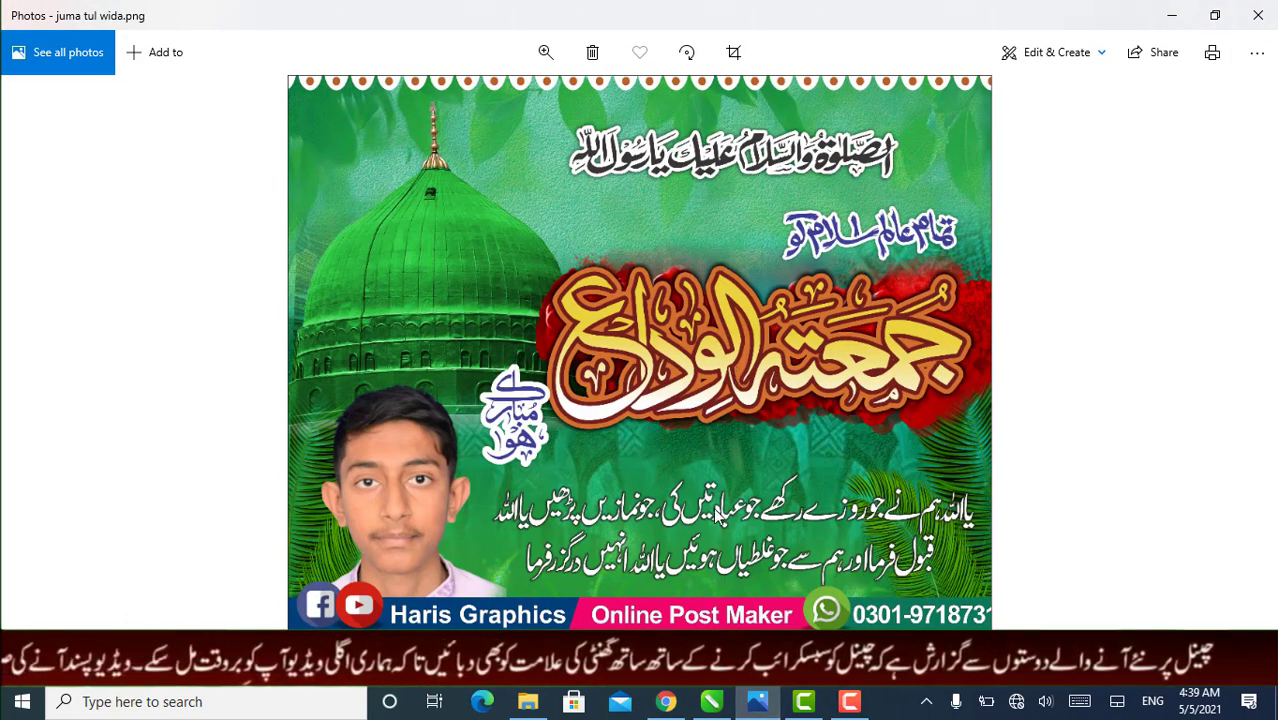
click(709, 698)
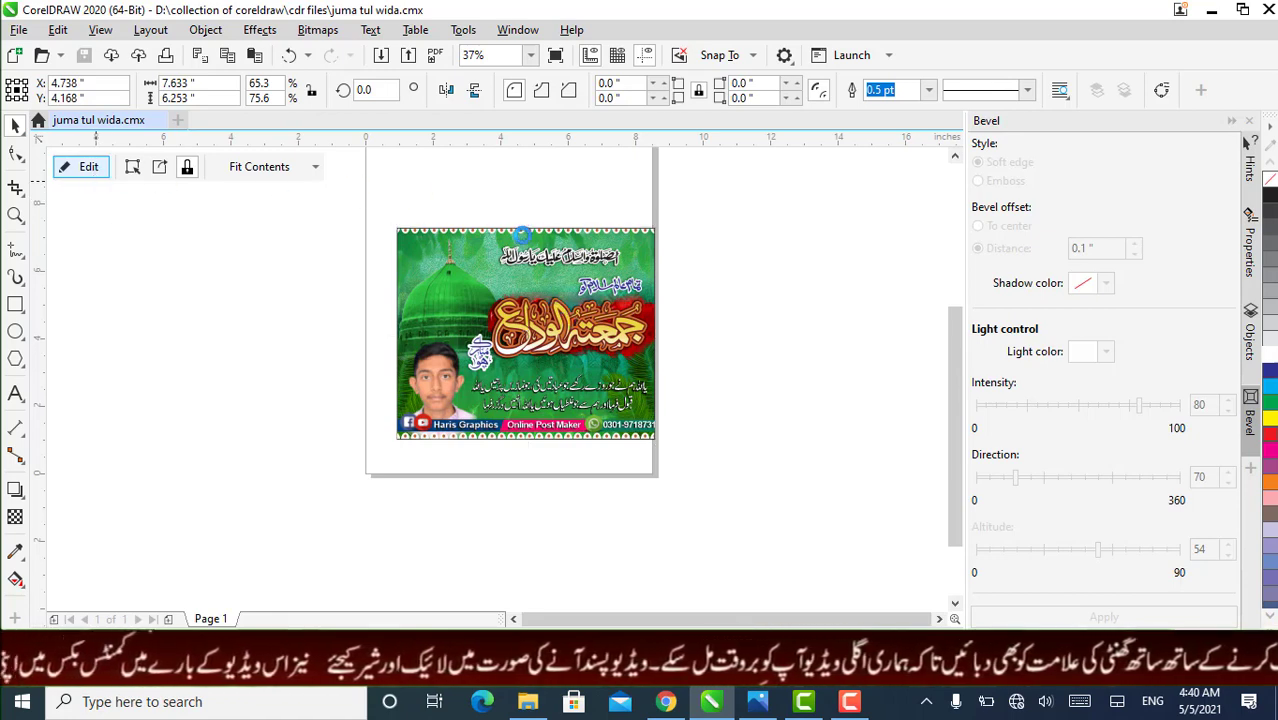
click(465, 231)
drag(465, 231, 360, 264)
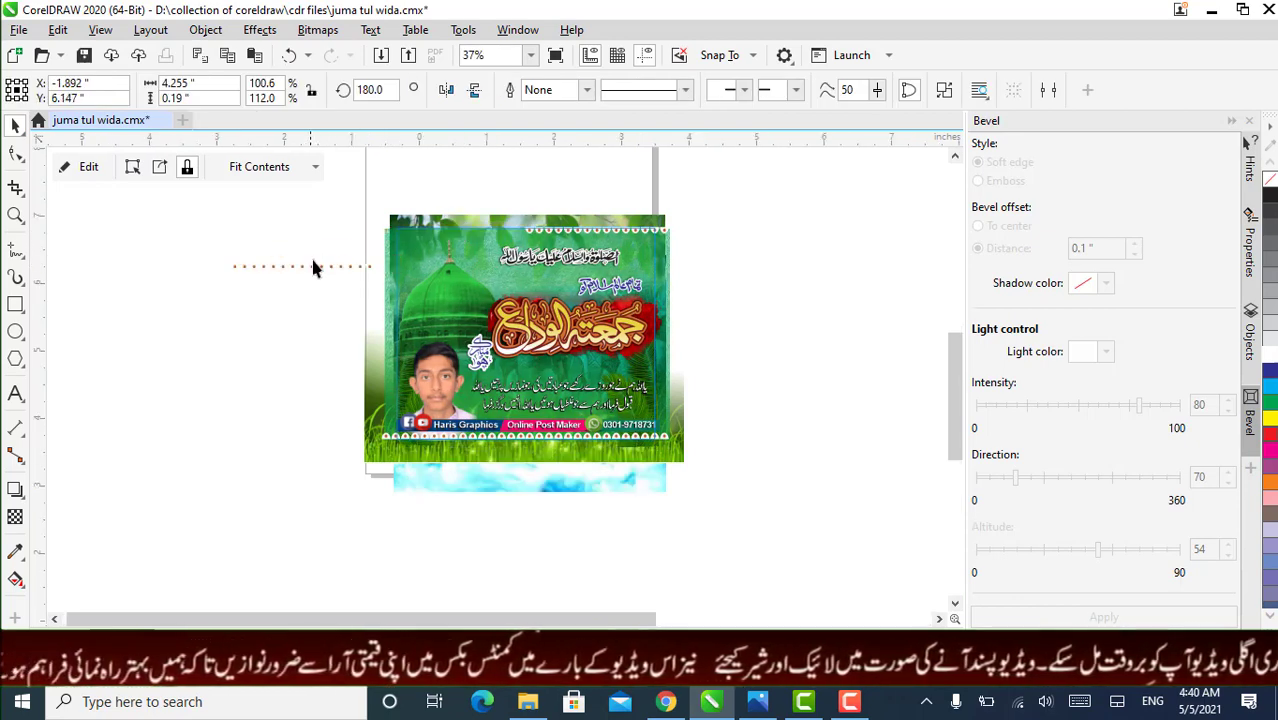
scroll(312, 266, up, 2)
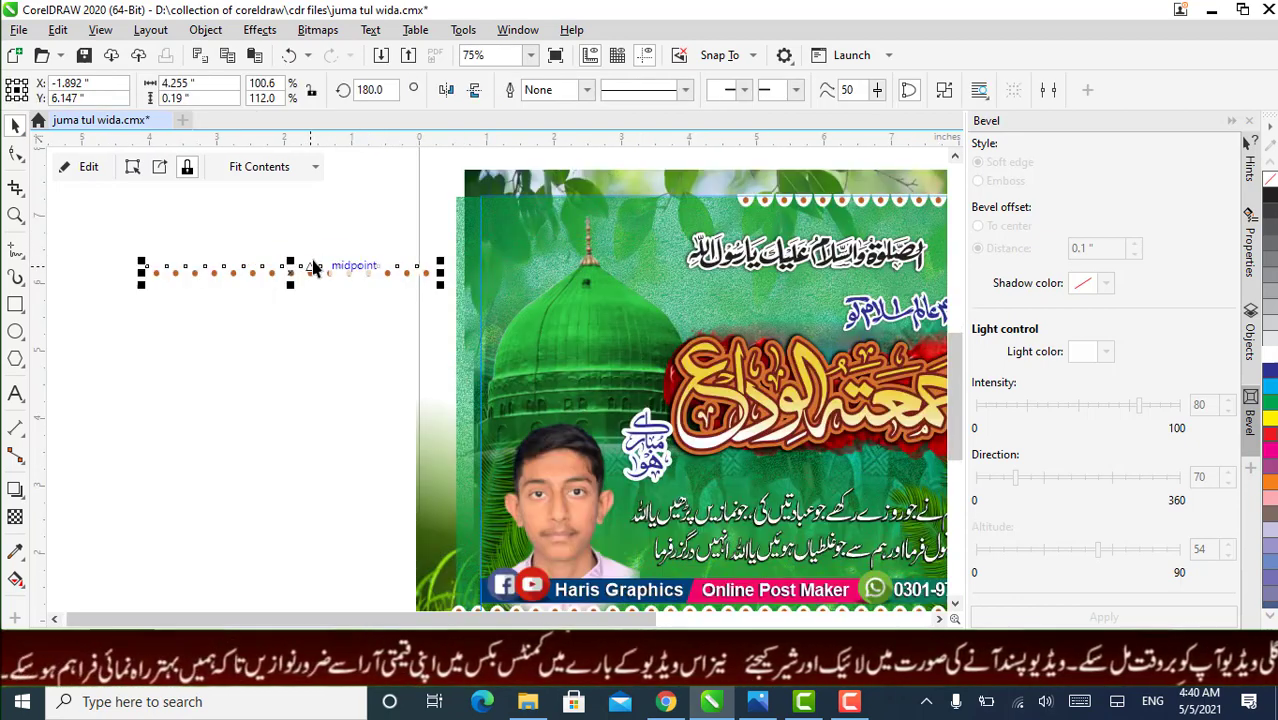
click(943, 91)
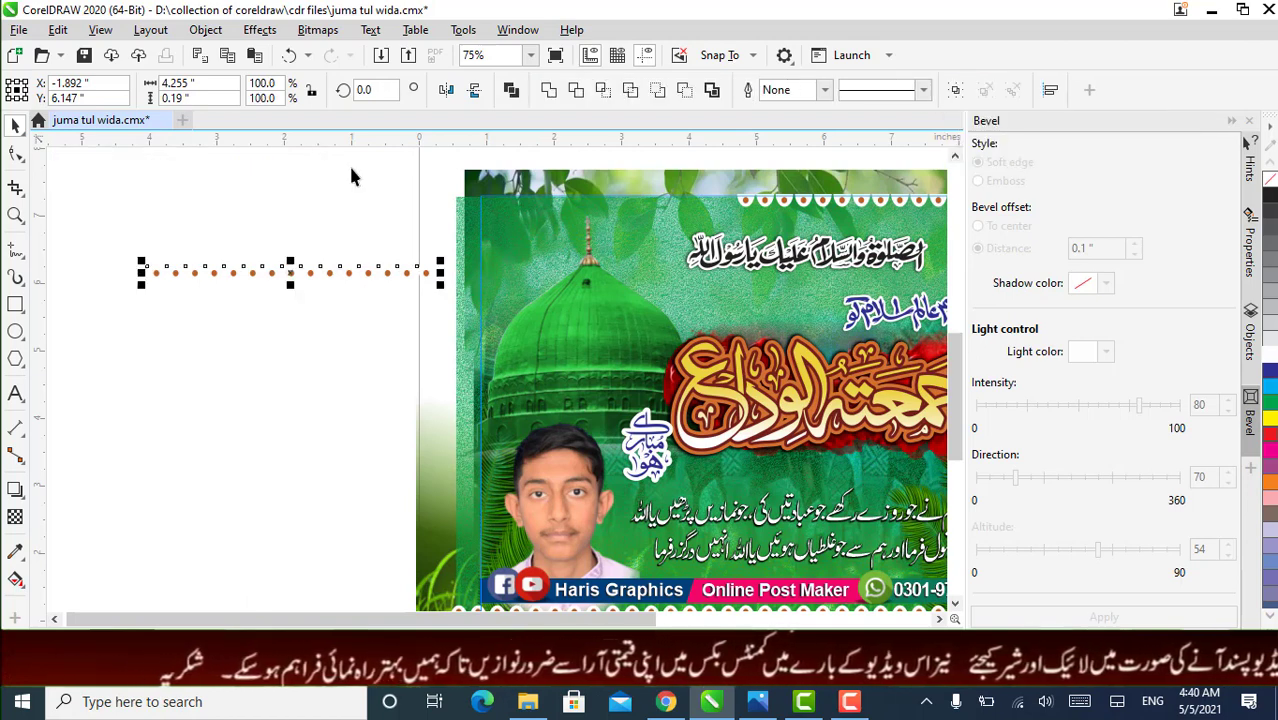
- Fill the three scallops next to the strip's right end scallop with red, purple and orange
click(397, 271)
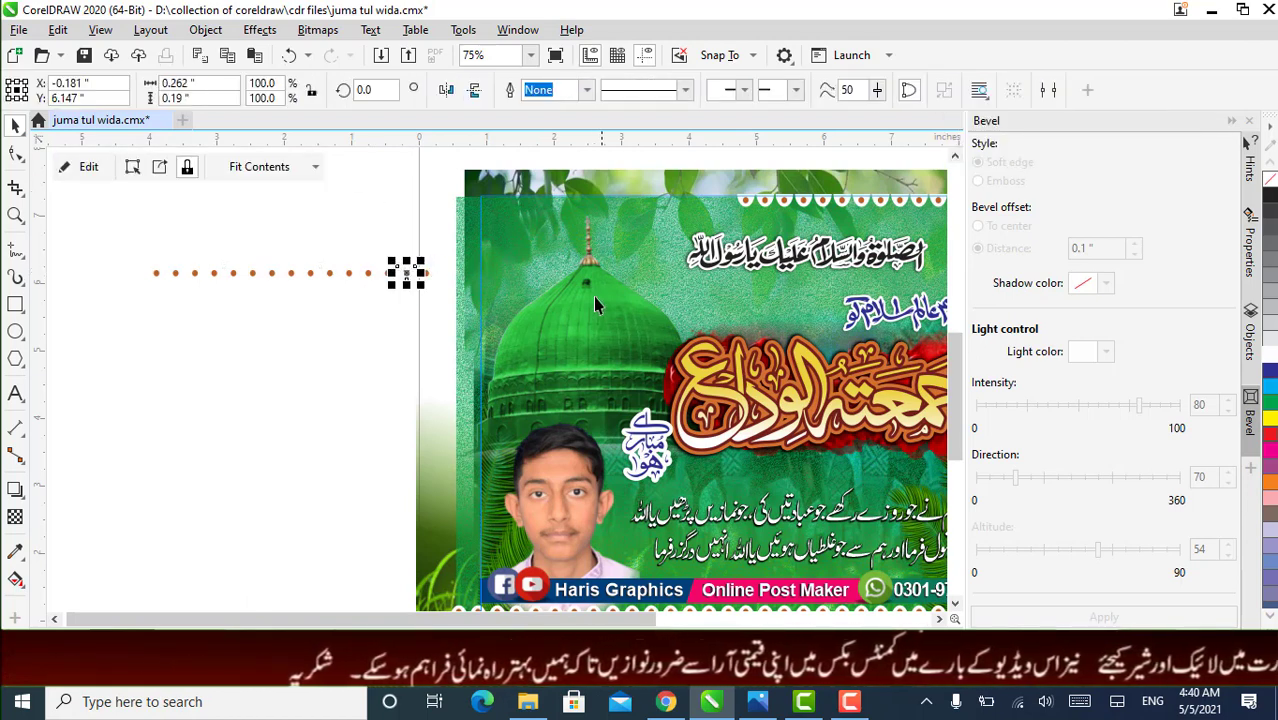
scroll(397, 274, up, 4)
click(395, 283)
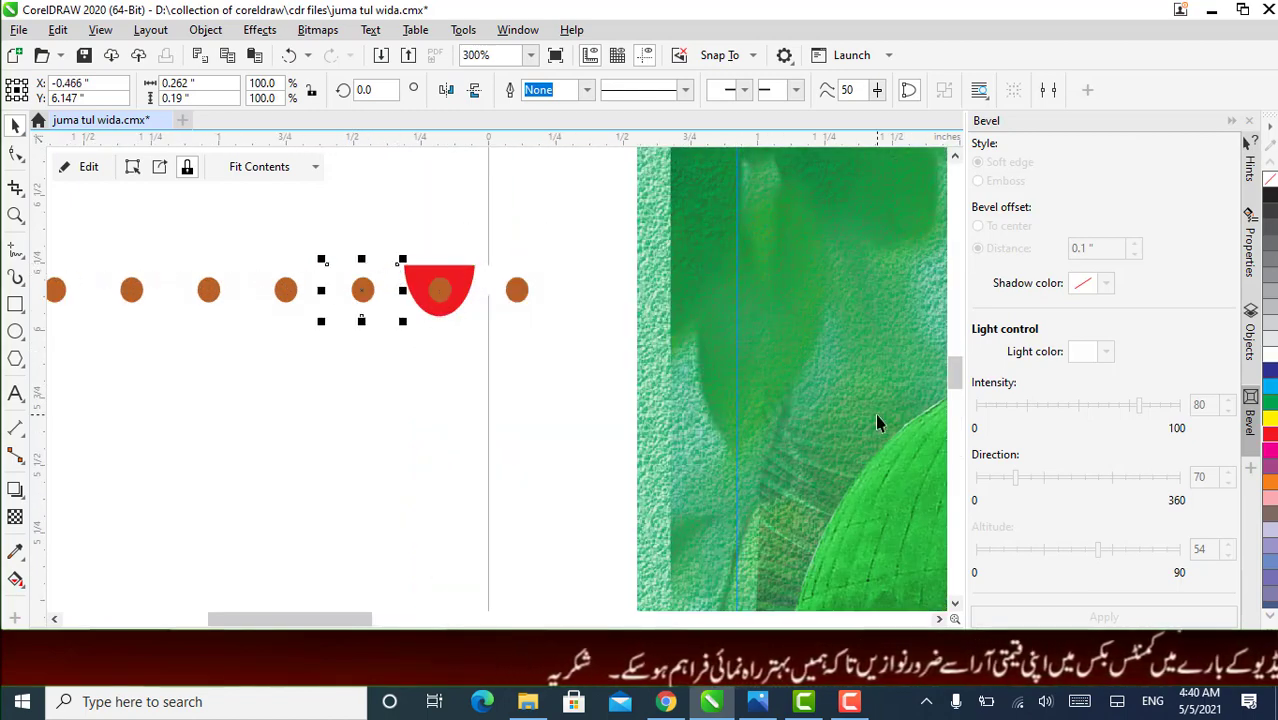
click(1266, 478)
click(285, 288)
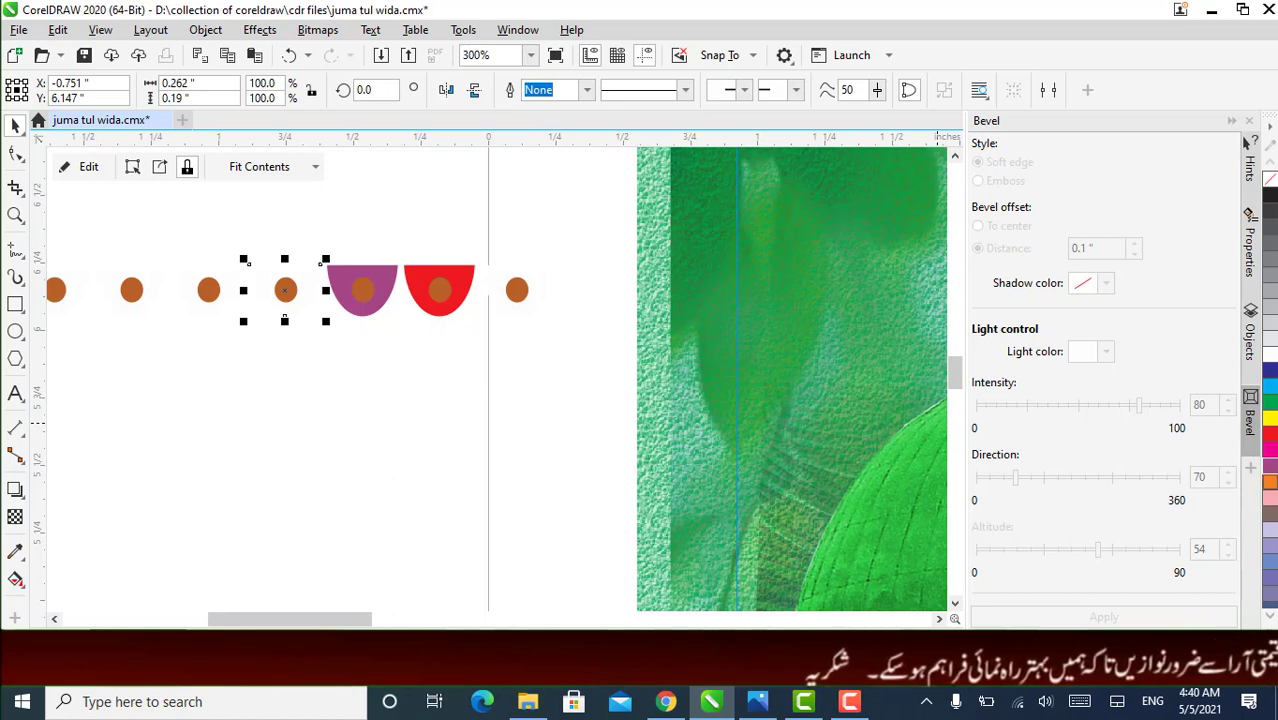
click(1267, 484)
- Fill the next three scallops along the strip with light pink, lavender and blue
click(210, 289)
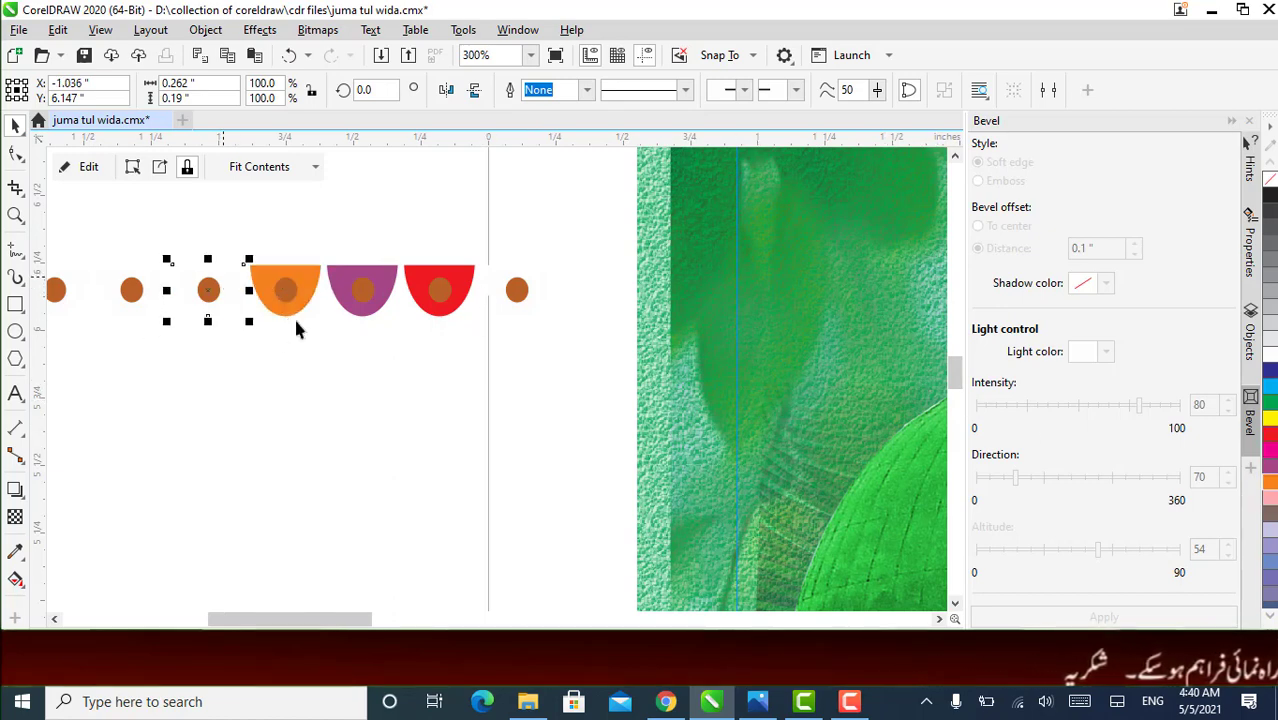
click(1268, 497)
click(131, 289)
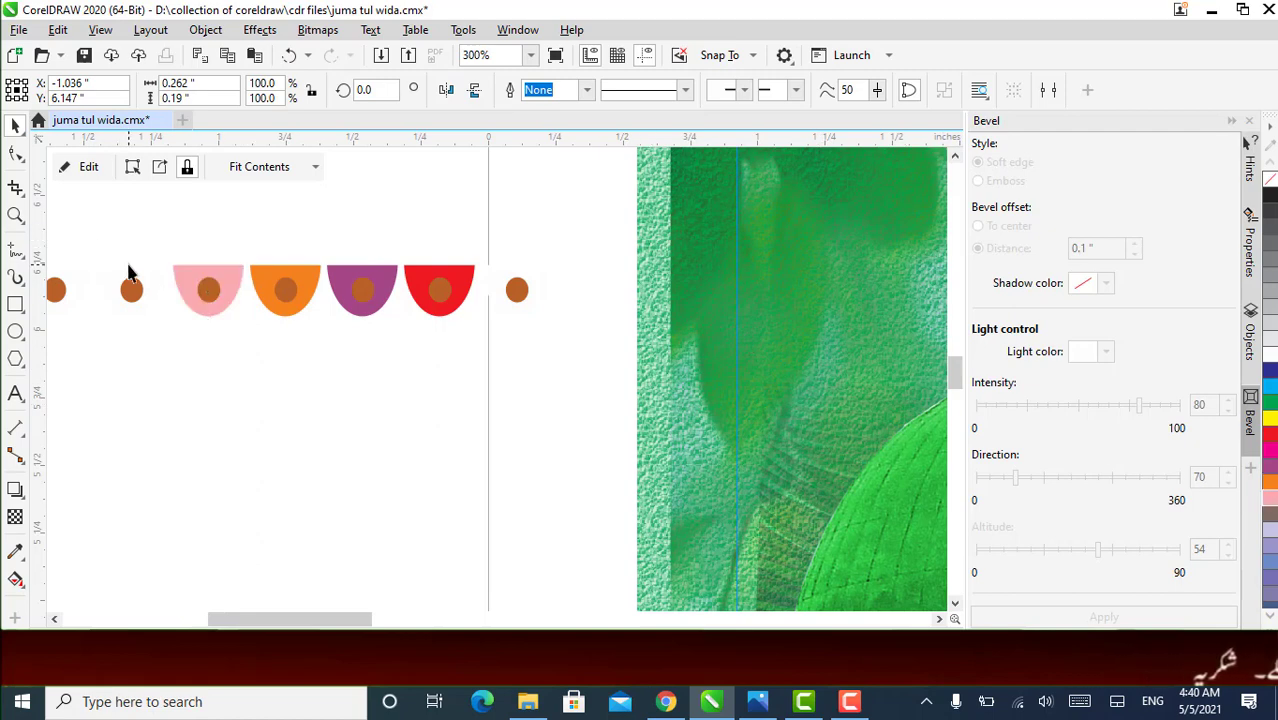
click(1269, 541)
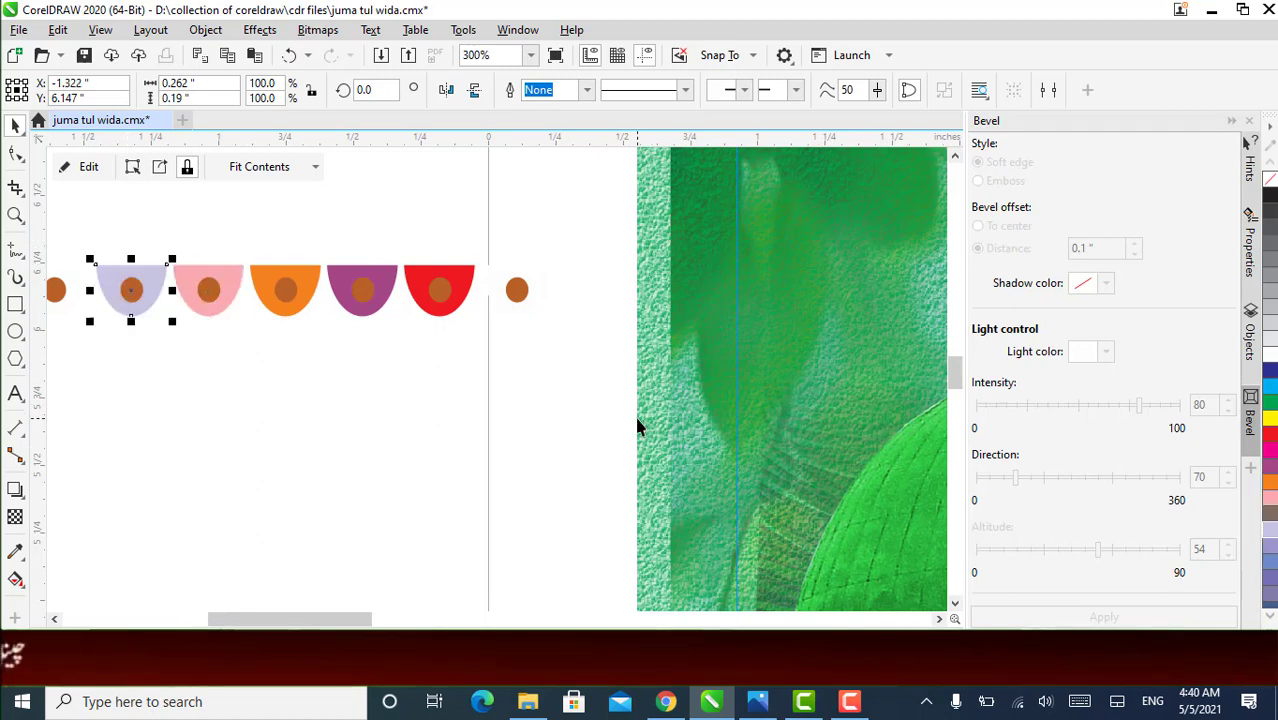
click(56, 289)
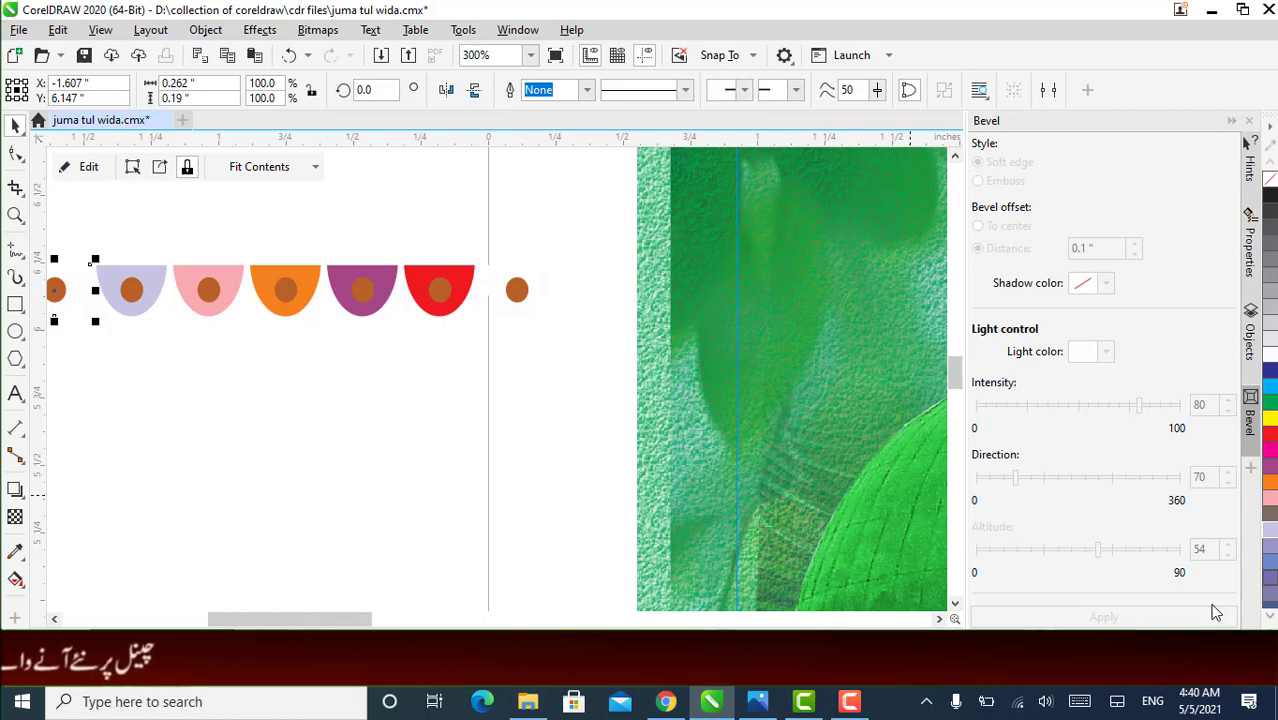
click(1270, 567)
scroll(586, 401, down, 4)
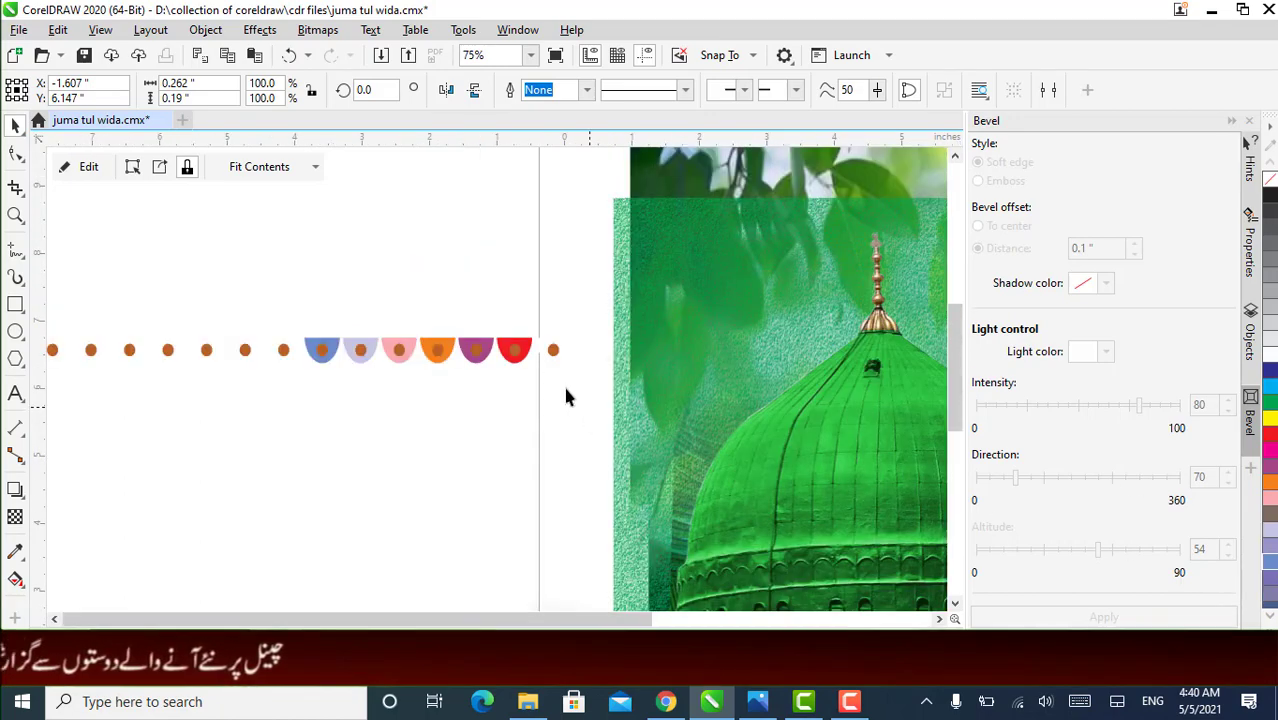
- Move the strip's right end scallop out to about X 0.182, Y 5.816 in and fill it with lavender
scroll(491, 383, down, 2)
scroll(485, 385, up, 4)
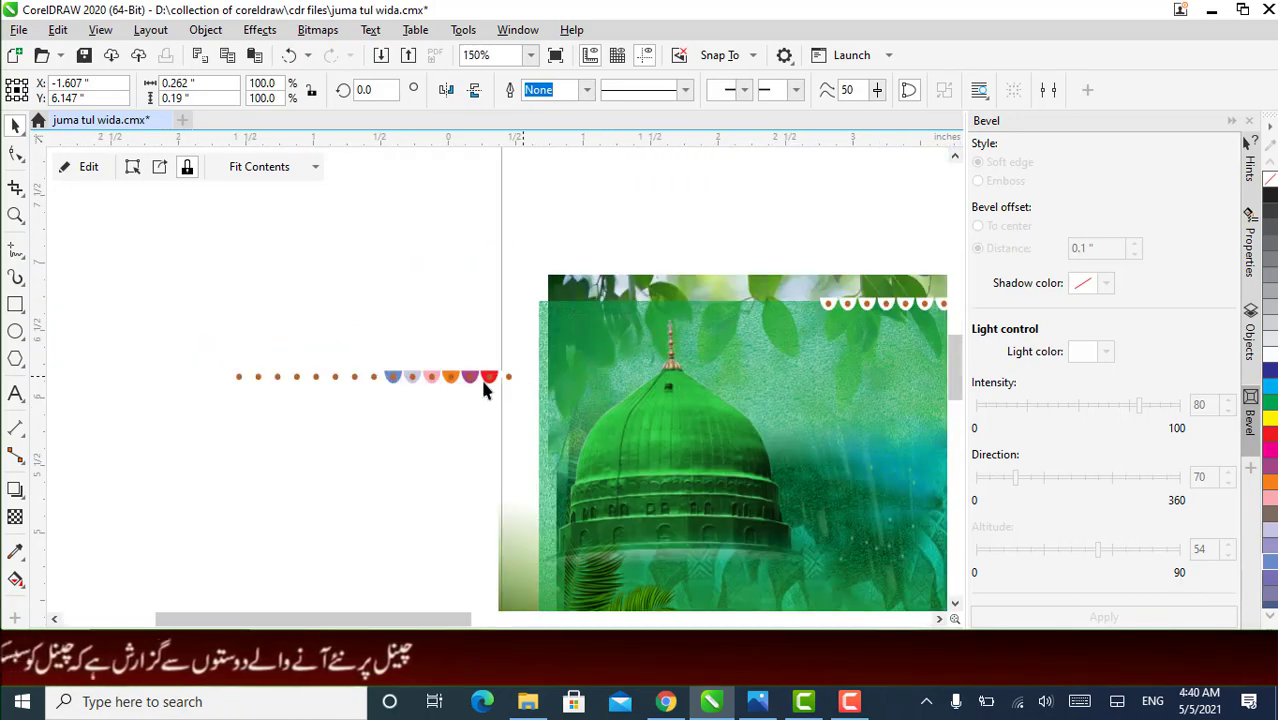
drag(470, 393, 480, 437)
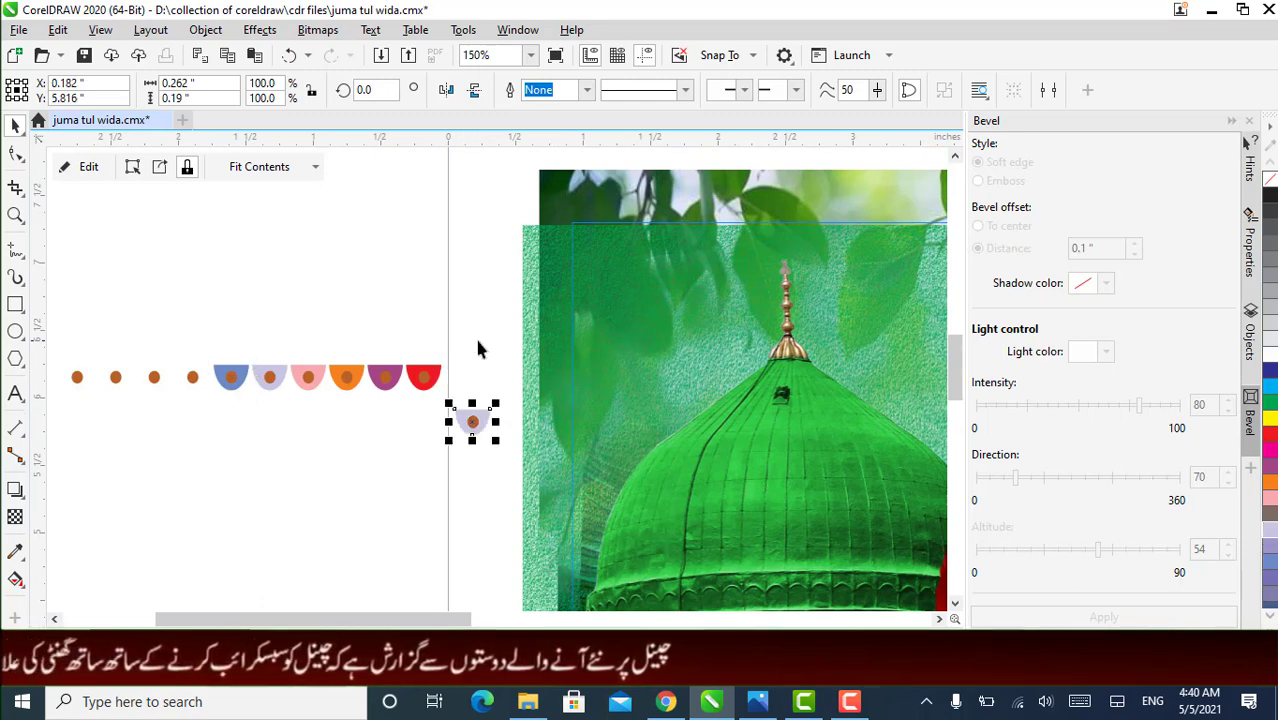
- Edit the contents of the separated lavender scallop and recolour its dots magenta
click(103, 170)
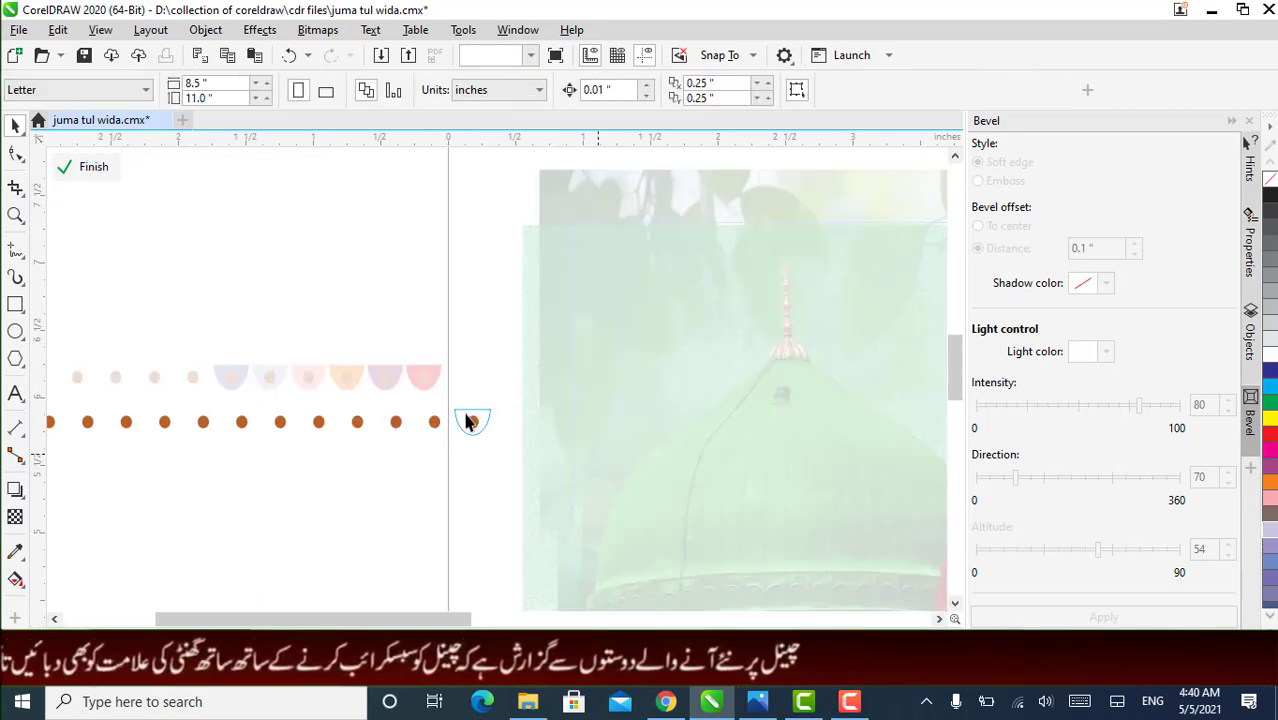
scroll(475, 434, up, 4)
click(462, 378)
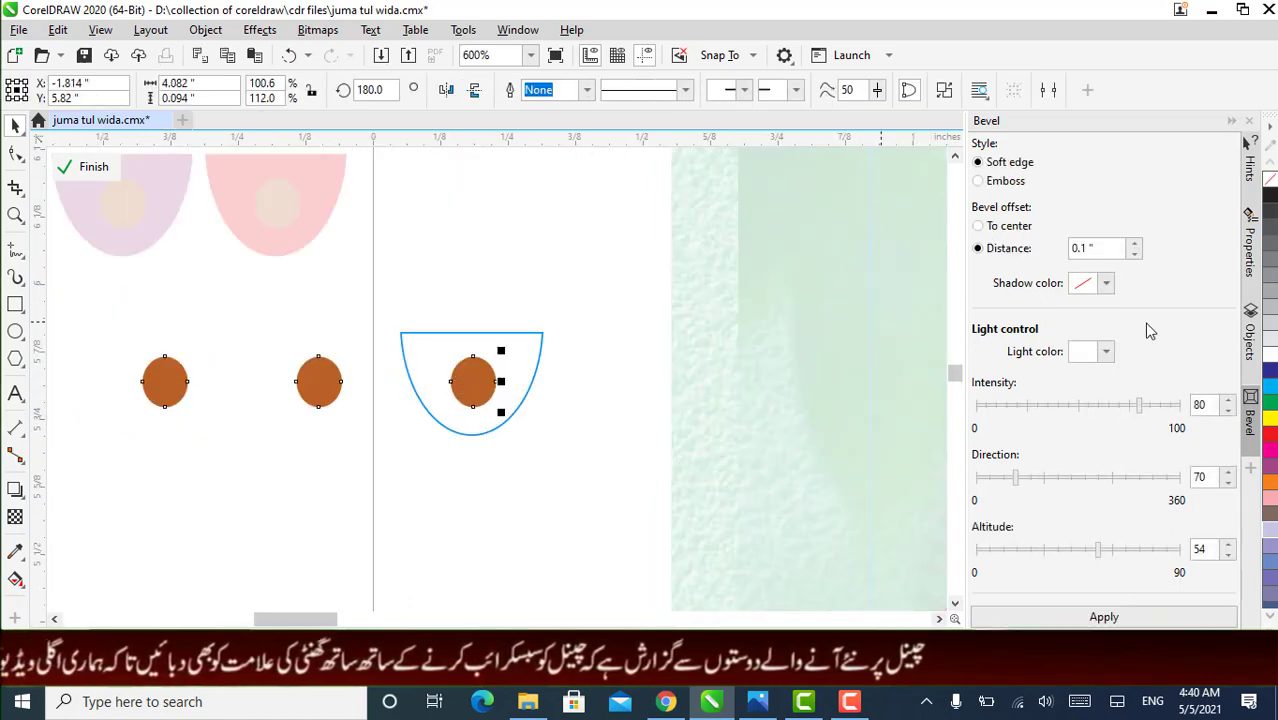
click(1270, 457)
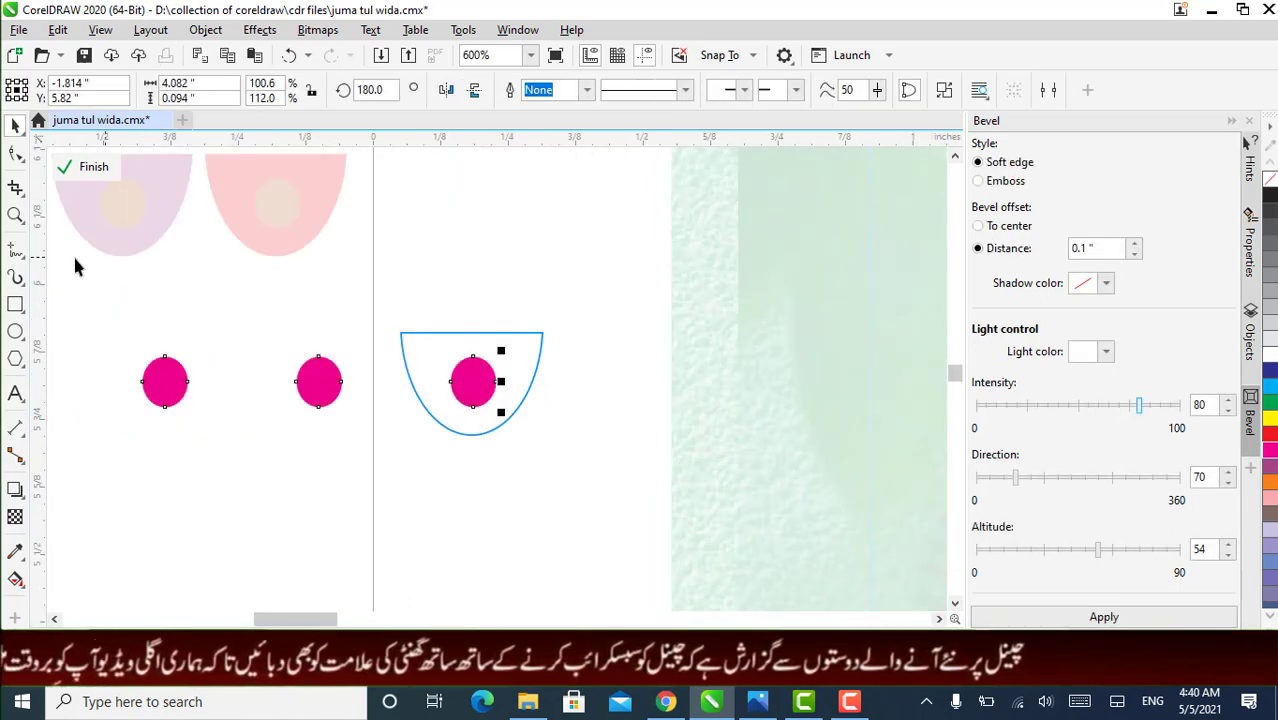
click(97, 170)
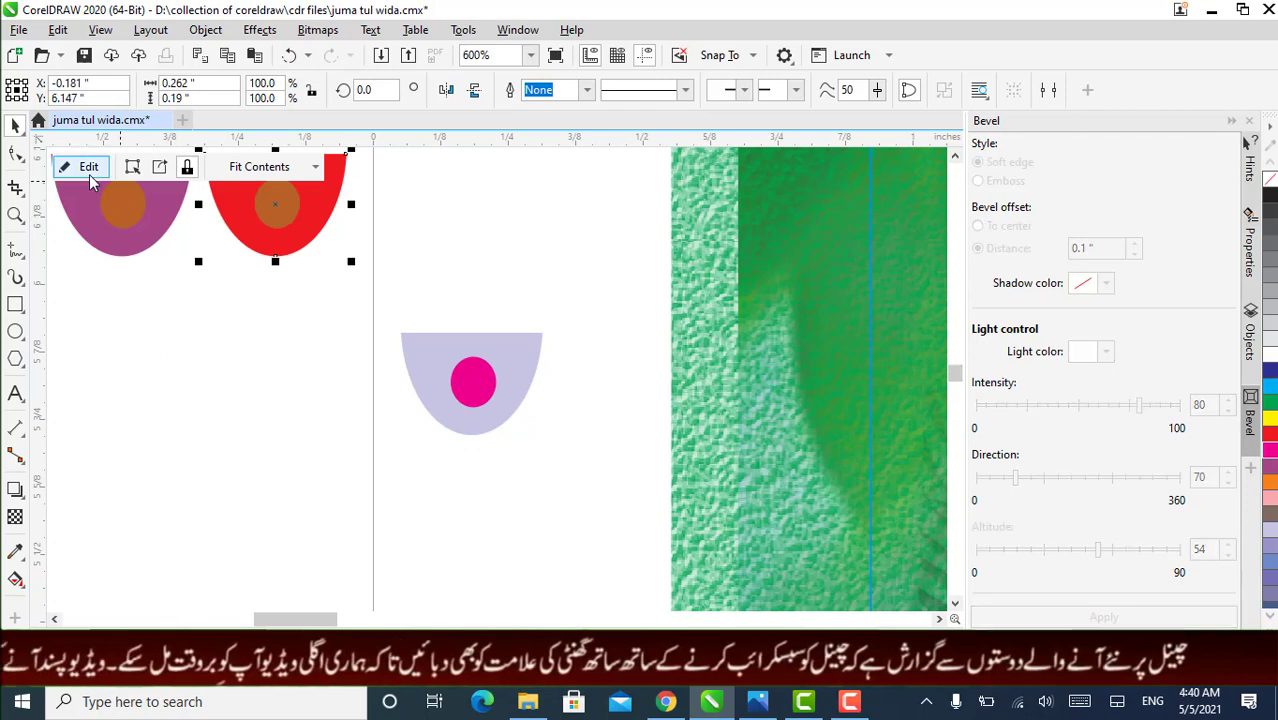
- Edit the contents of the red scallop and recolour its dots violet-blue
click(89, 172)
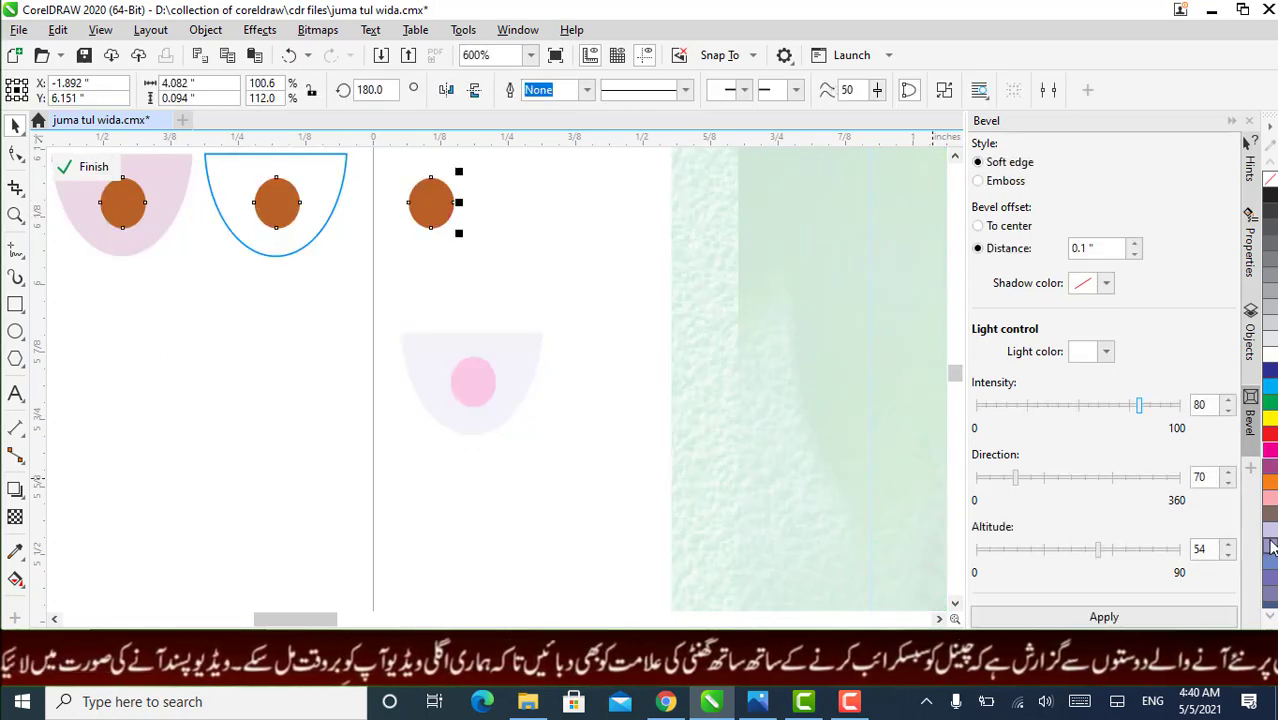
click(1270, 546)
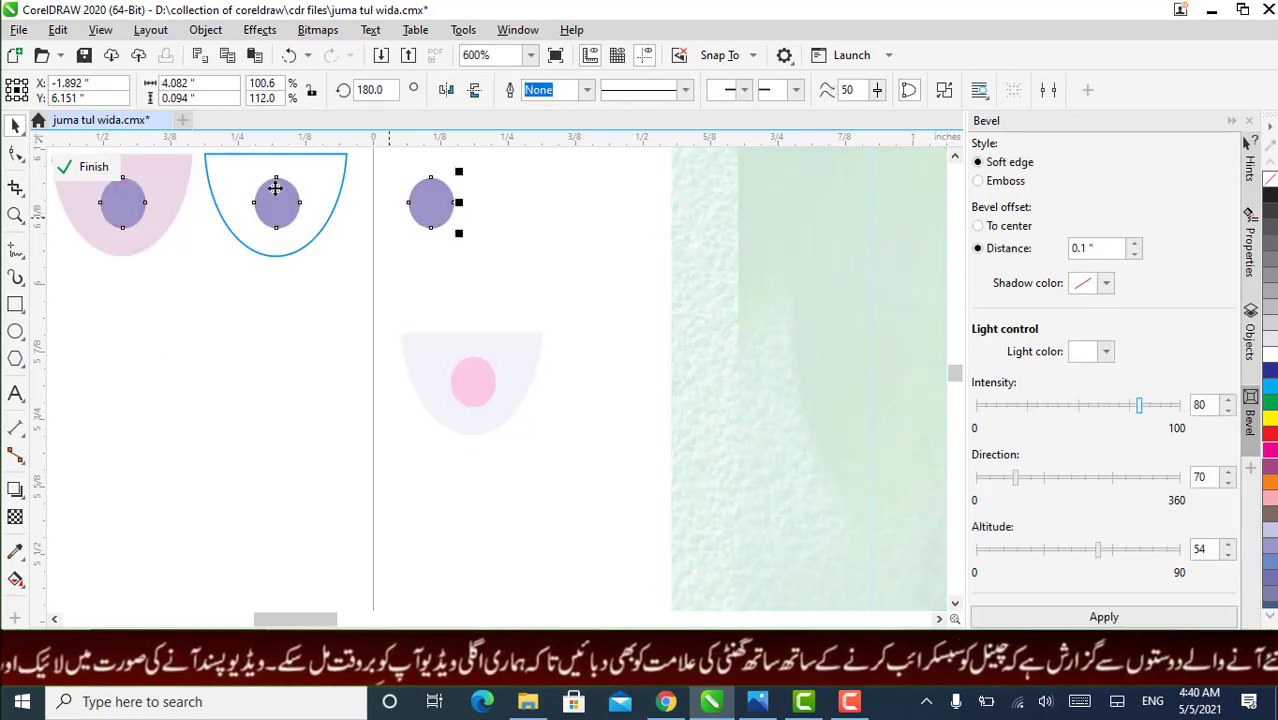
click(85, 165)
- Move the upper-right and lower-right scalloped border strips off the poster to its right side
scroll(360, 330, down, 2)
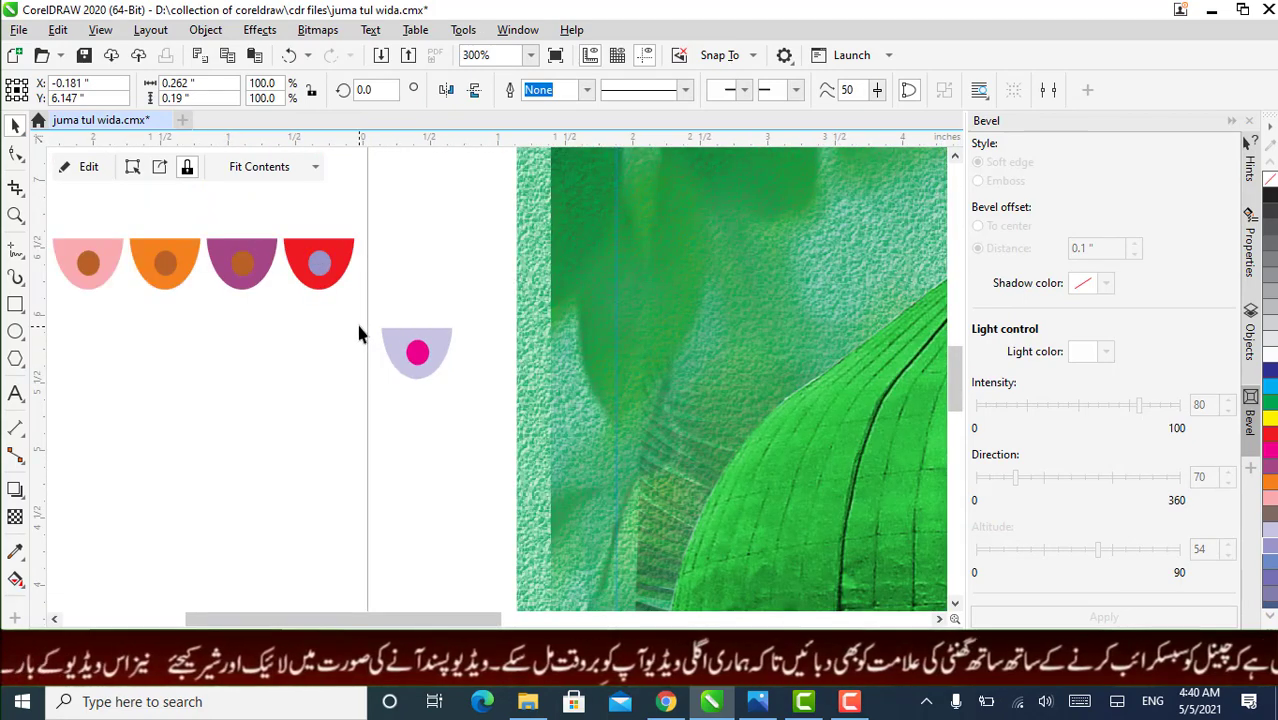
scroll(360, 333, down, 3)
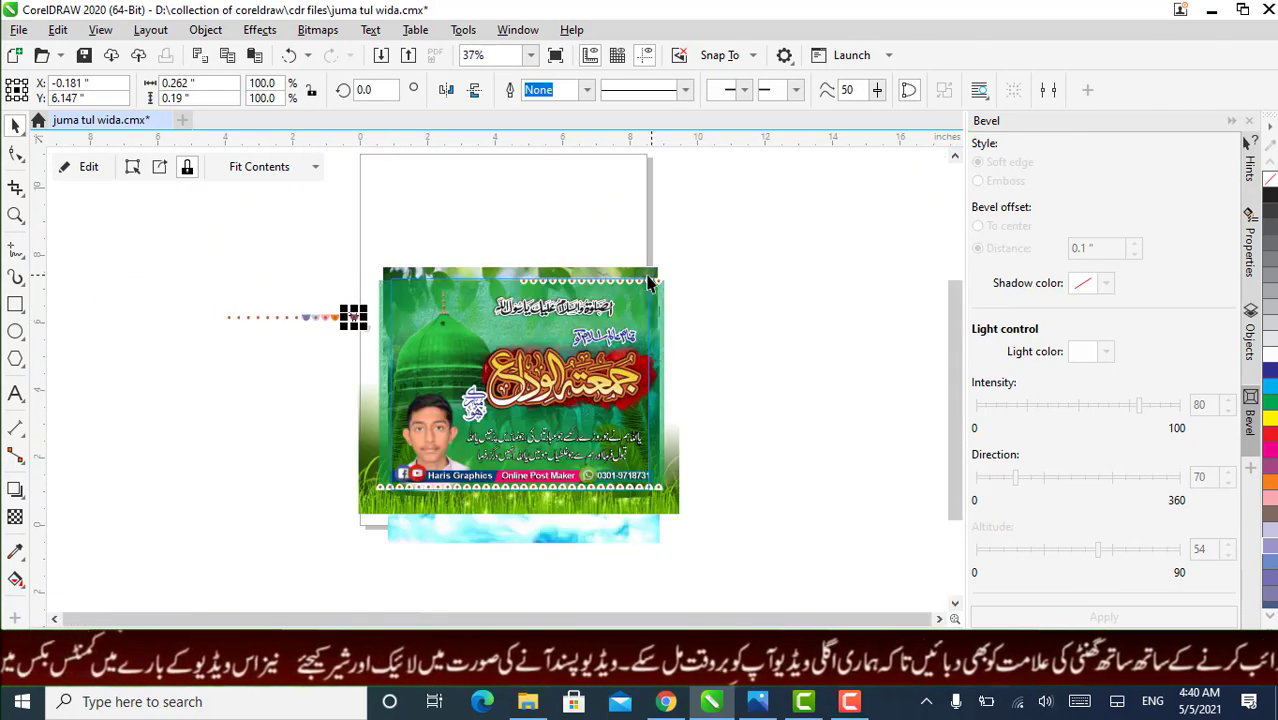
drag(650, 283, 752, 305)
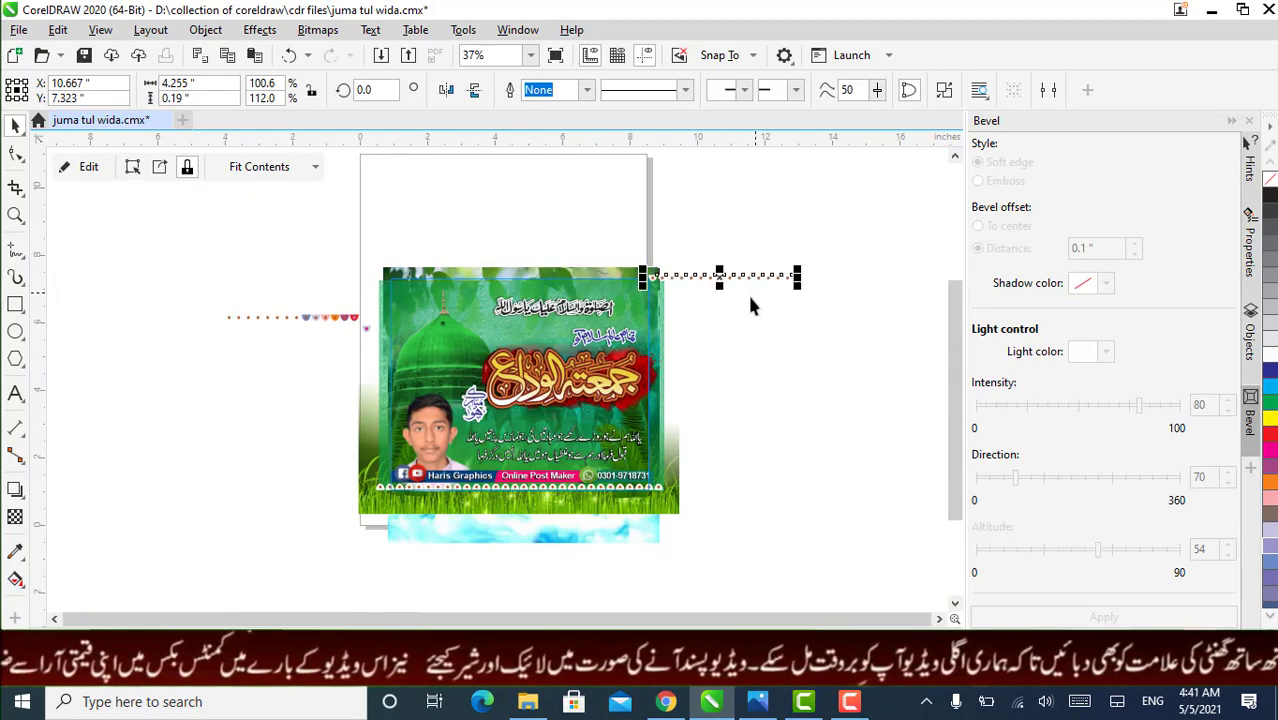
click(603, 495)
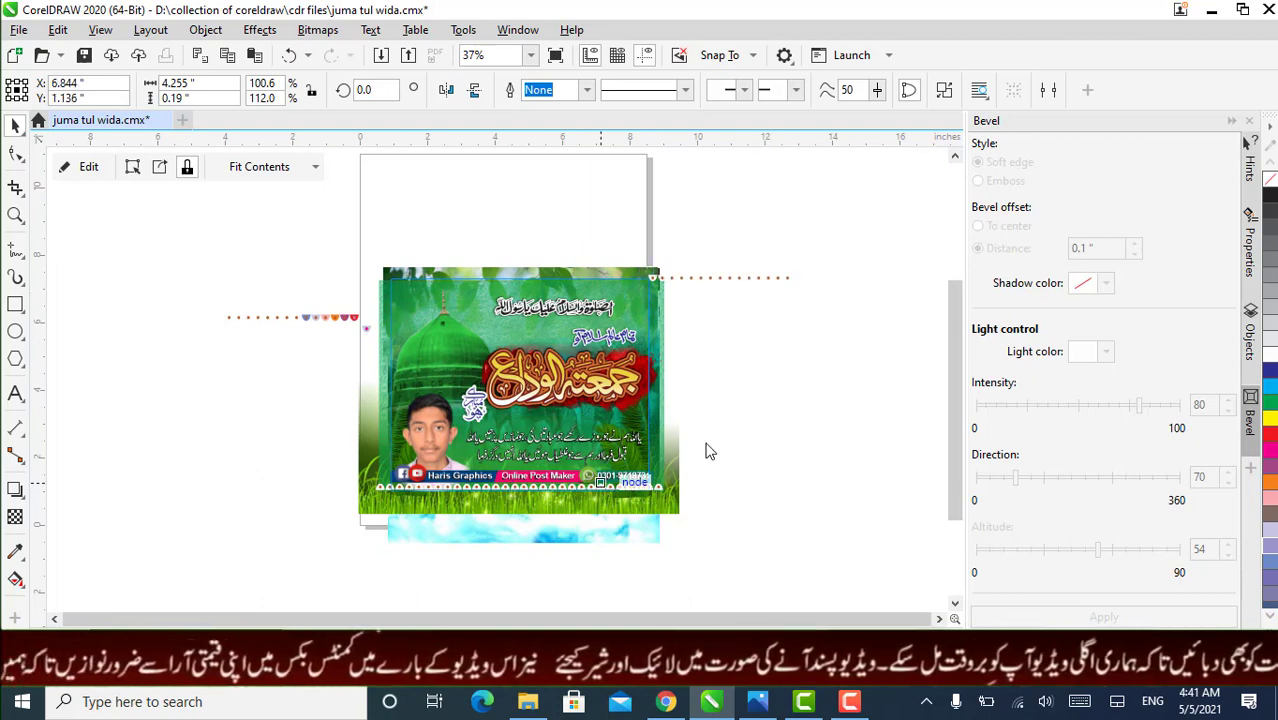
key(F10)
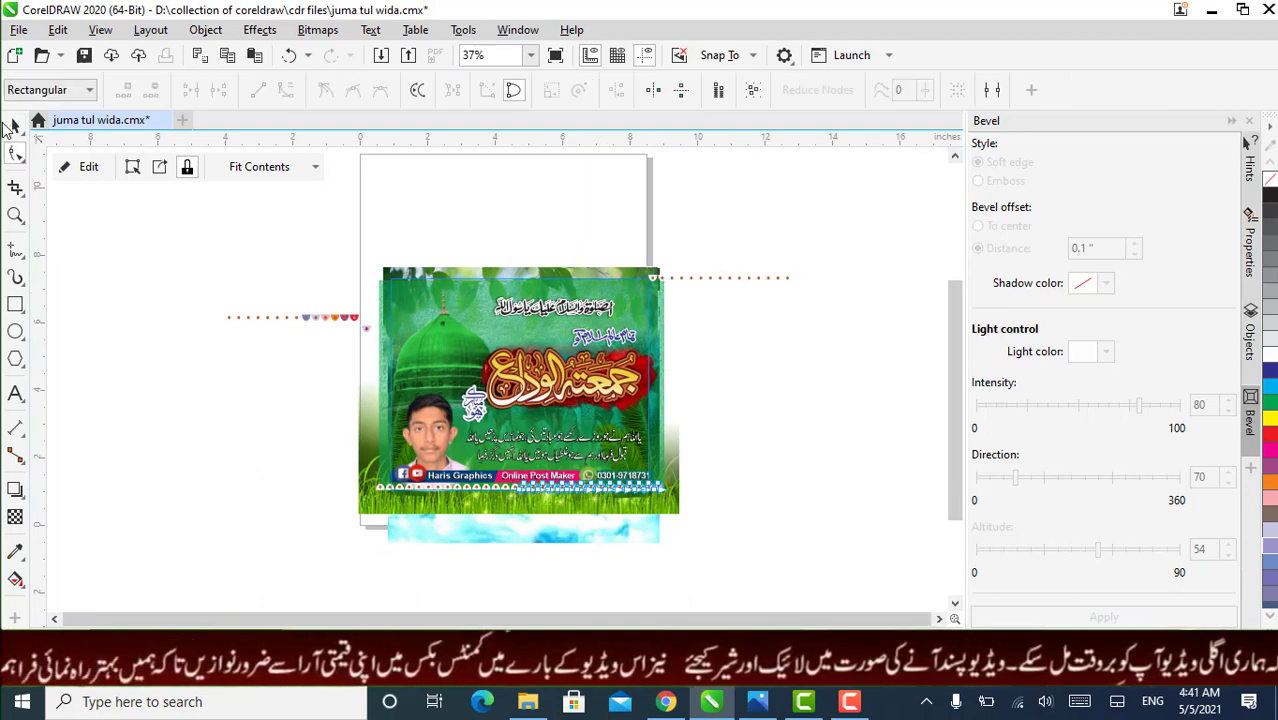
click(12, 124)
drag(577, 489, 745, 453)
- Move the lower-left scalloped border strip off the poster to its right side, to about X 11.671, Y 2.442 in
click(496, 490)
key(F10)
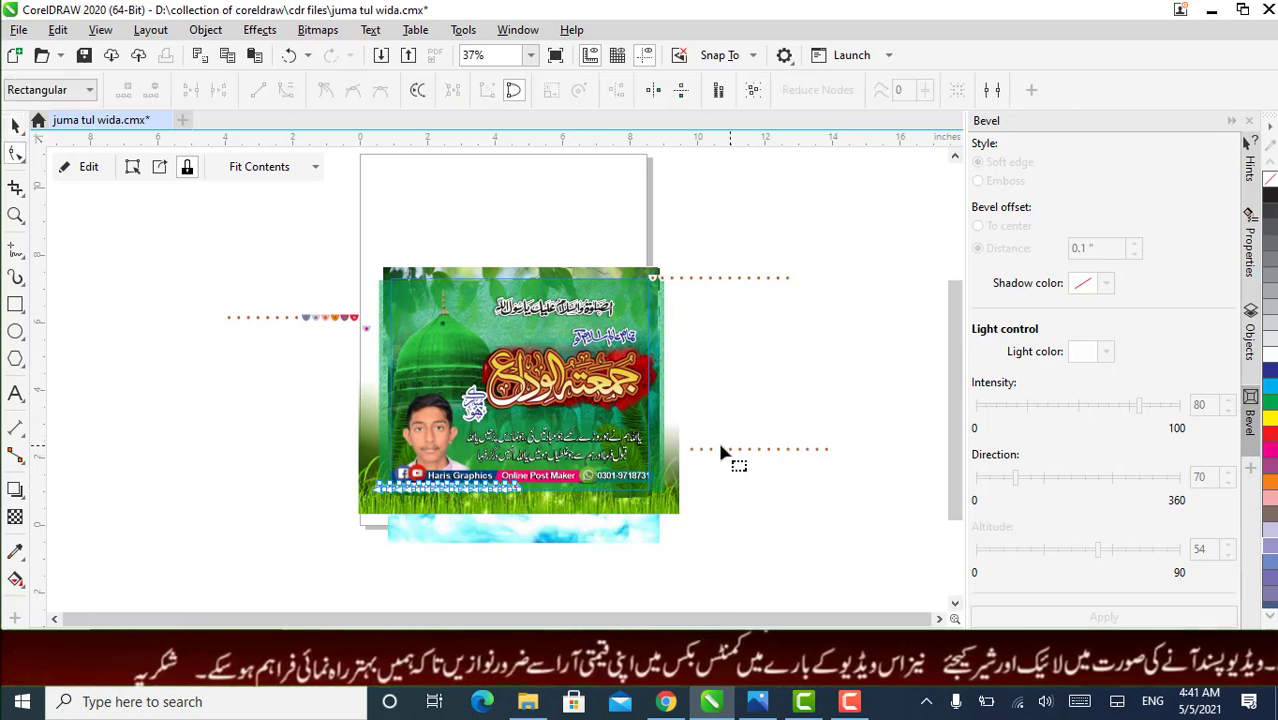
click(16, 124)
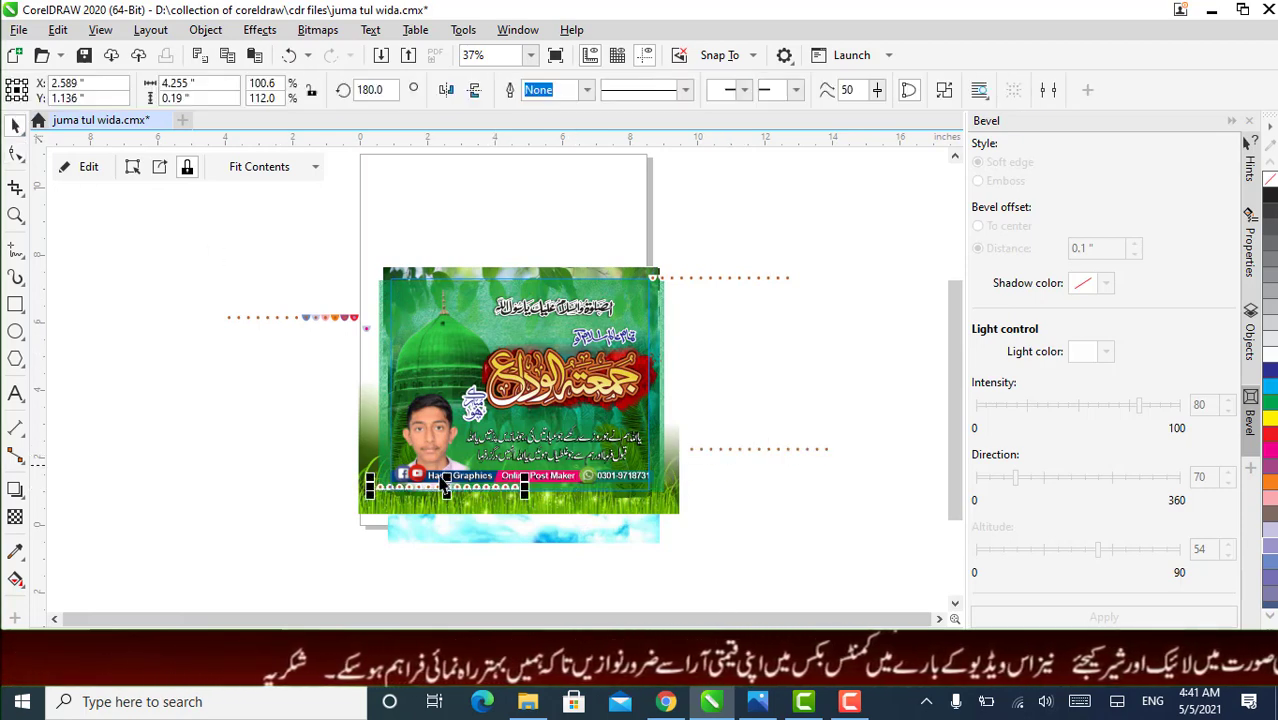
drag(444, 484, 748, 442)
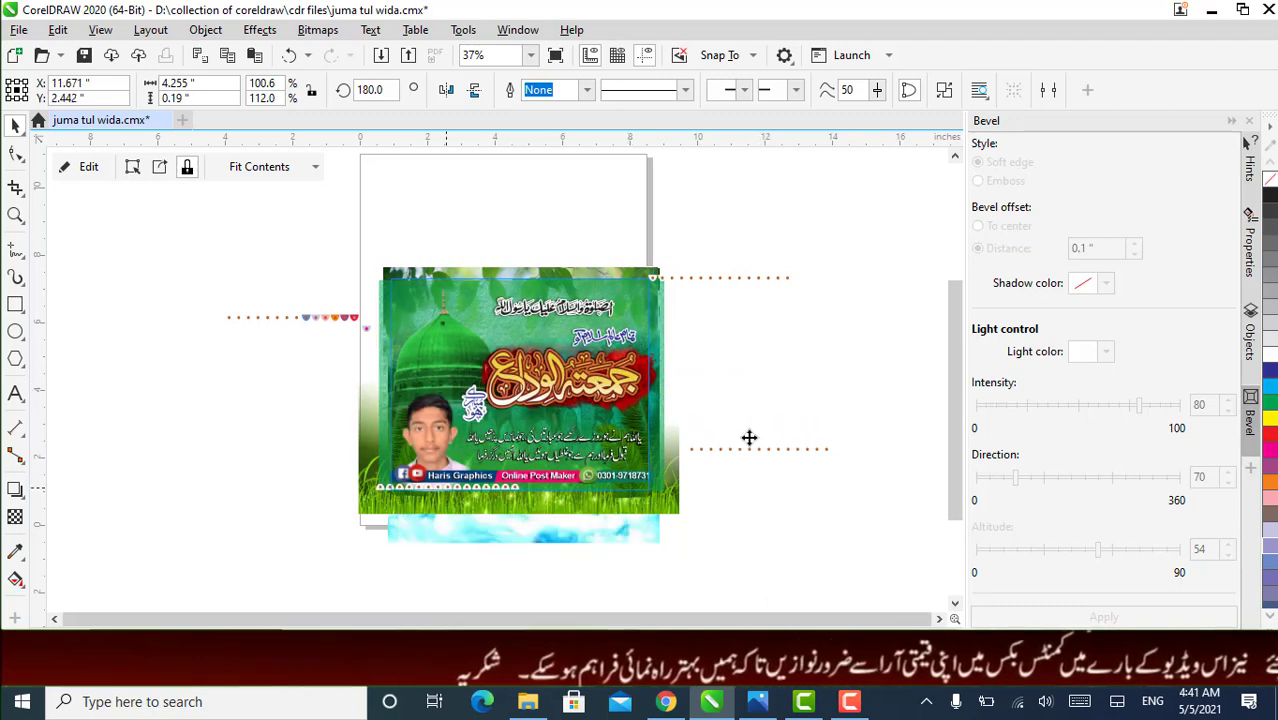
- Open the poster's PowerClip contents for editing and move the grass image off to the lower left, about X -3.904, Y 2.821 in
double_click(558, 368)
click(416, 304)
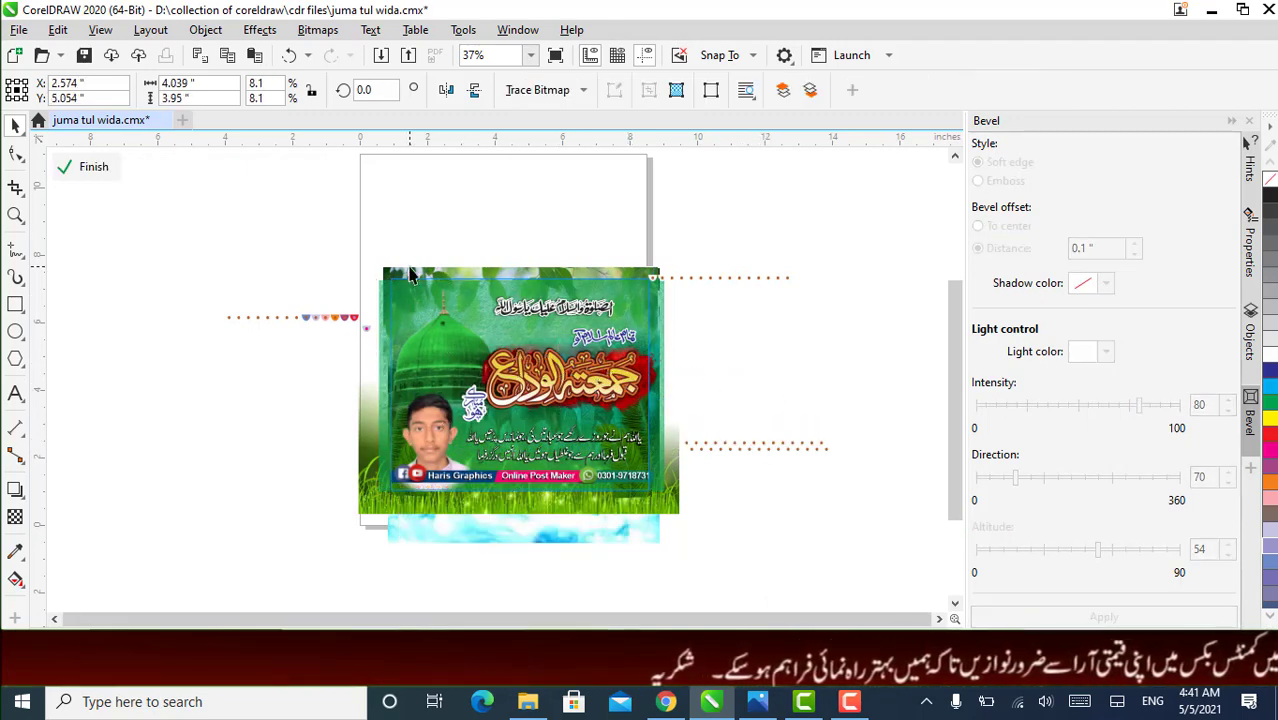
drag(410, 272, 123, 369)
scroll(217, 374, down, 3)
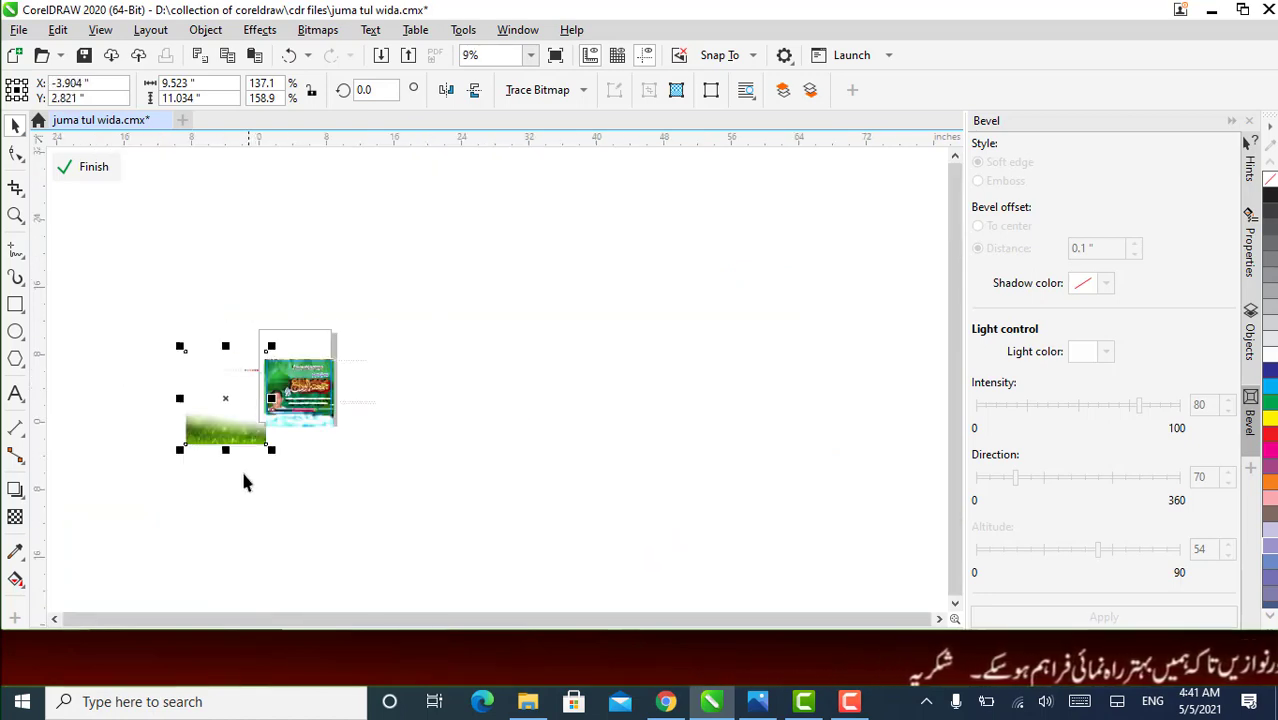
scroll(244, 482, up, 2)
scroll(302, 372, up, 2)
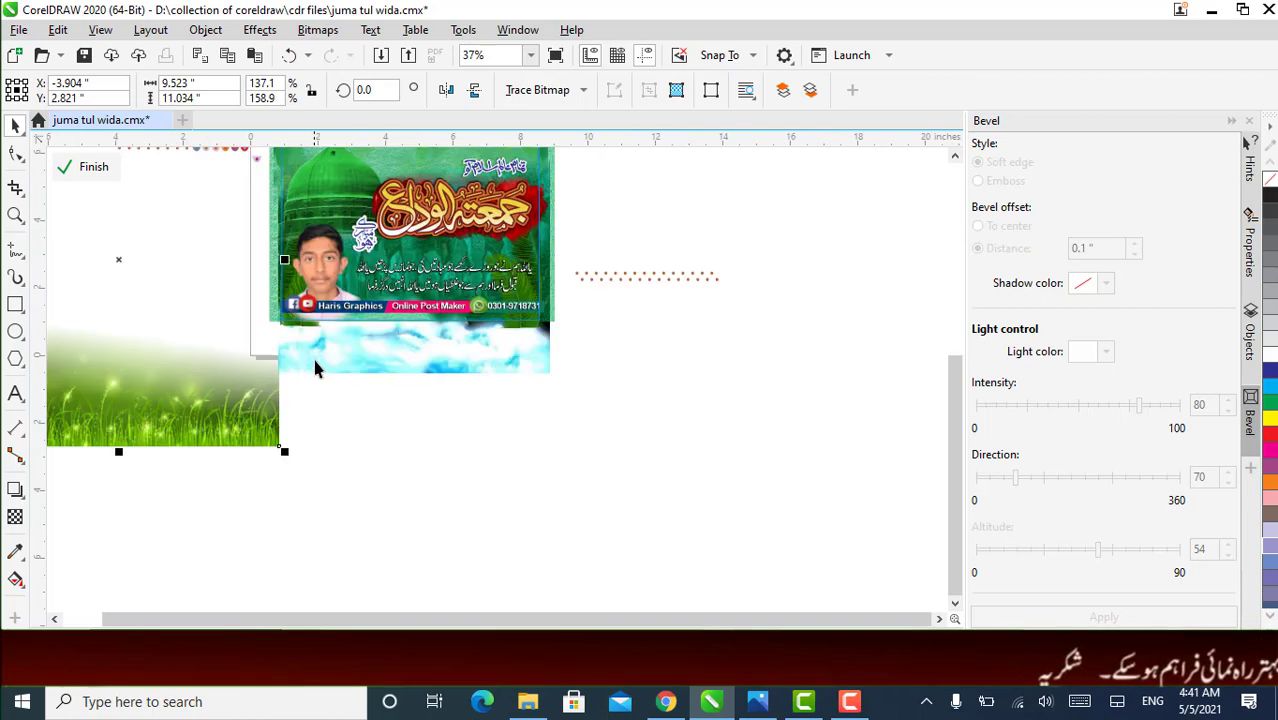
- Move the blue arches background image off the poster to its lower right, about X 11.798, Y -2.738 in
click(314, 352)
scroll(315, 360, down, 2)
drag(317, 361, 433, 450)
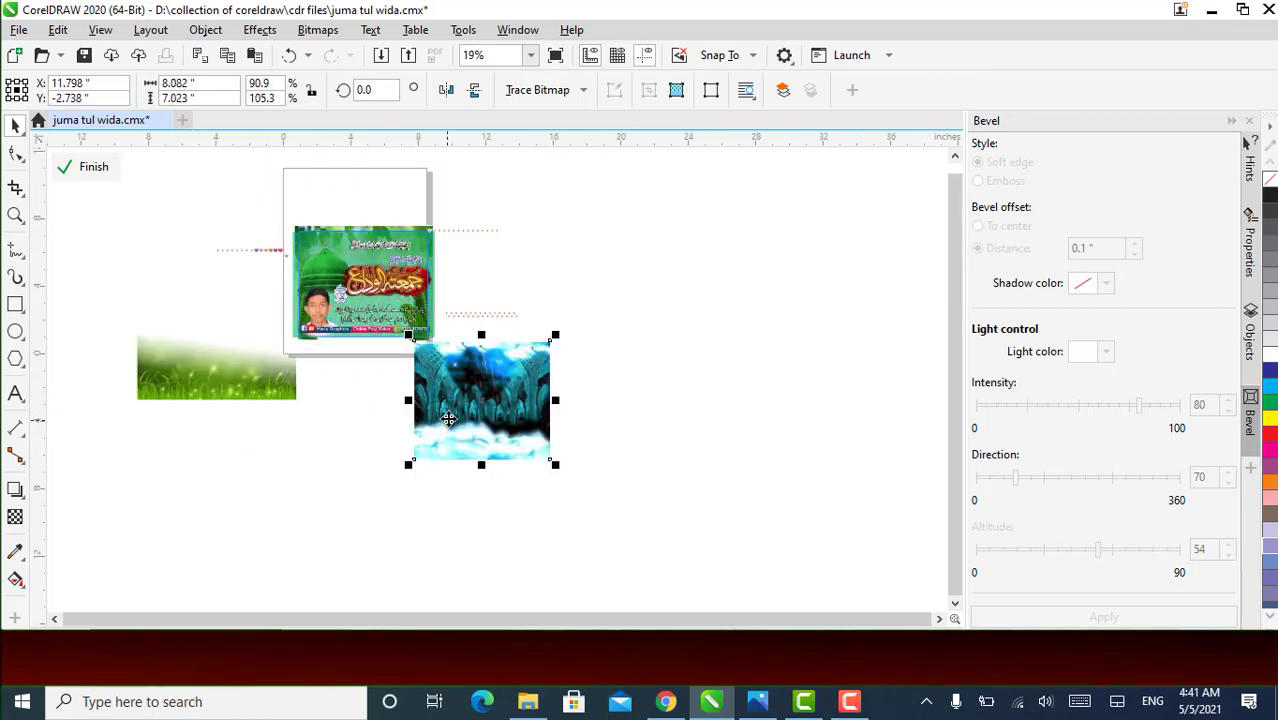
scroll(442, 416, up, 2)
scroll(447, 402, down, 2)
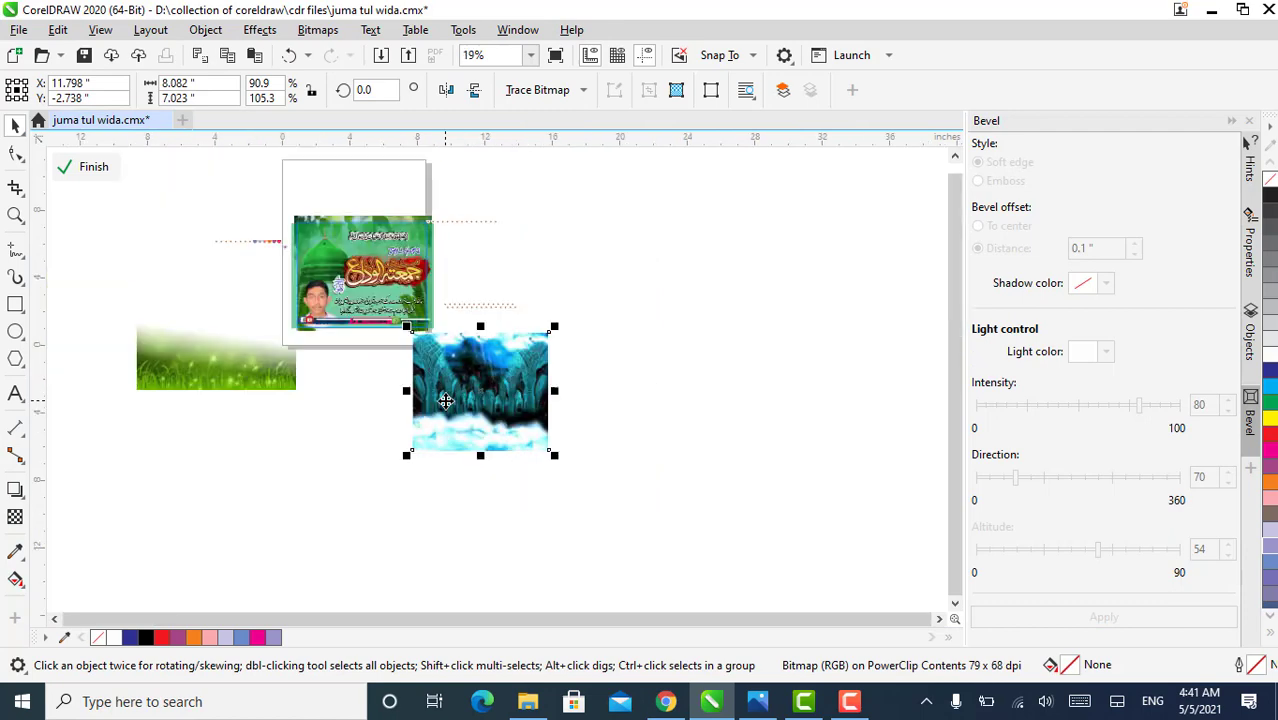
- Move the leafy image and the green textured rectangle to the poster's right, the rectangle to about X 14.286, Y 3.115 in
scroll(362, 212, up, 2)
click(348, 214)
drag(350, 218, 757, 250)
drag(508, 289, 807, 290)
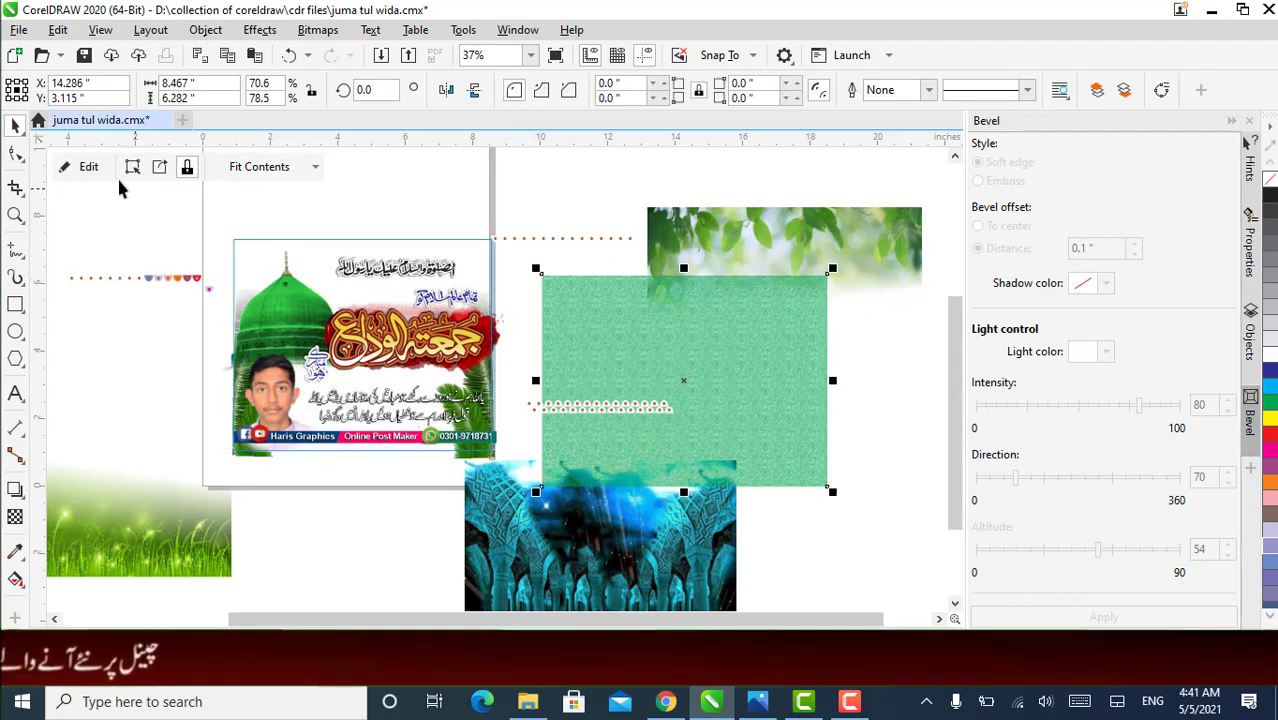
click(89, 167)
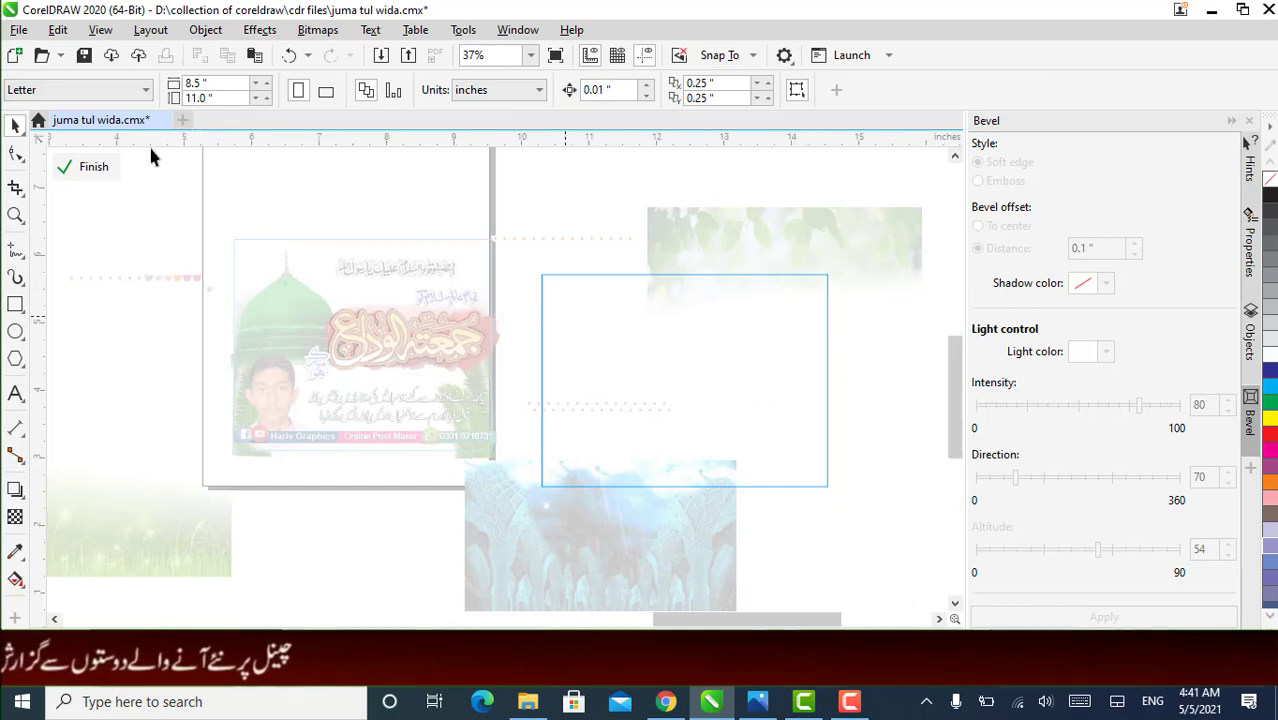
scroll(120, 170, up, 2)
click(117, 171)
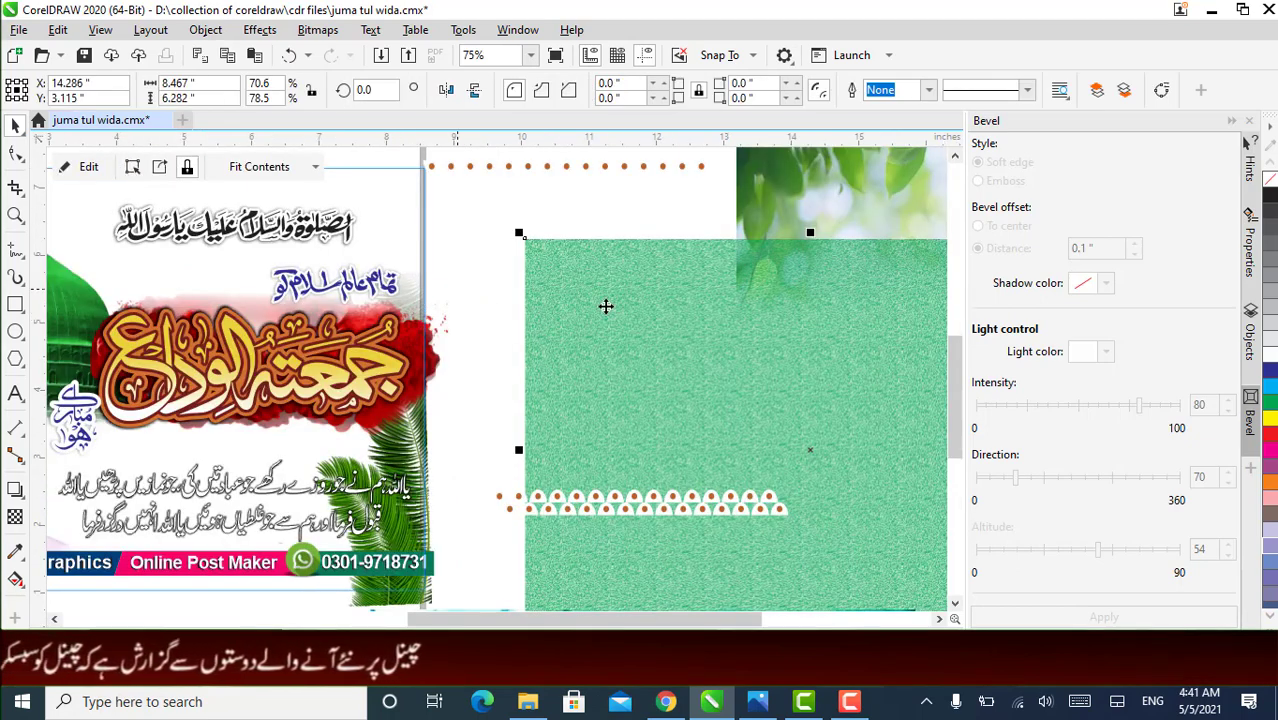
- Try several fill colours on the textured rectangle, including cyan and red, and finish with dark blue
click(1269, 389)
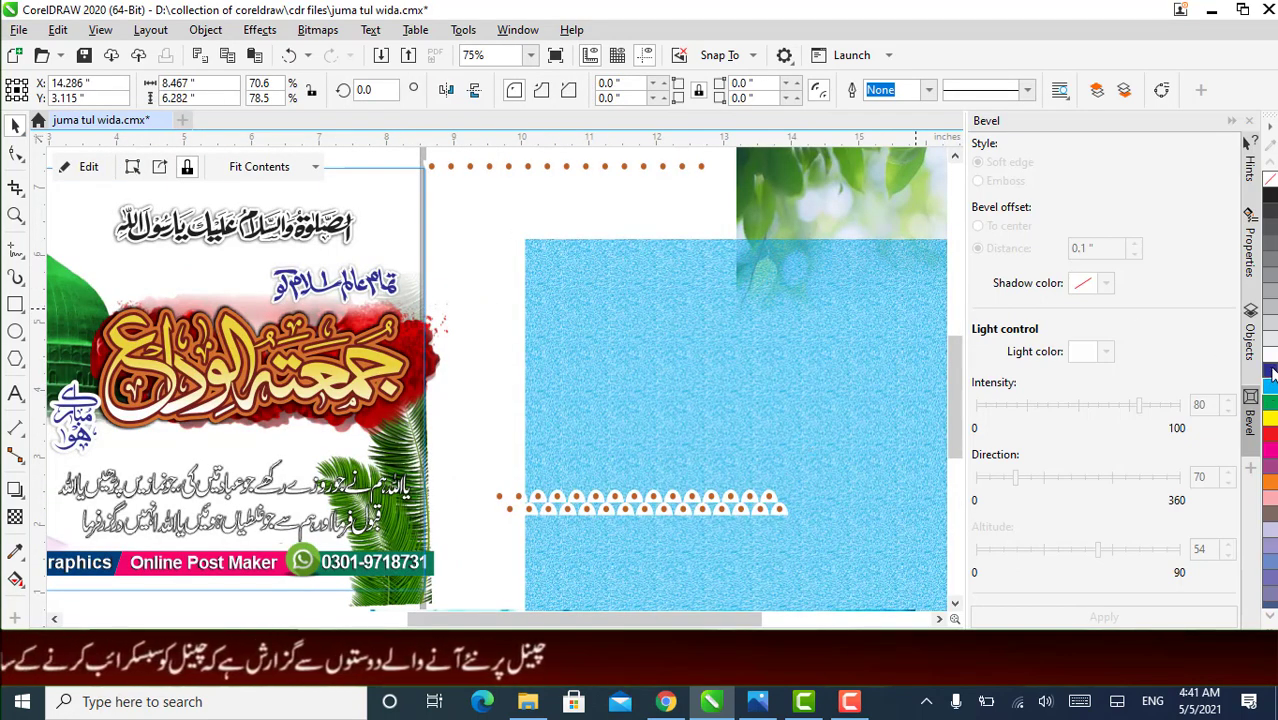
click(1271, 374)
click(1271, 456)
click(1271, 497)
click(1272, 540)
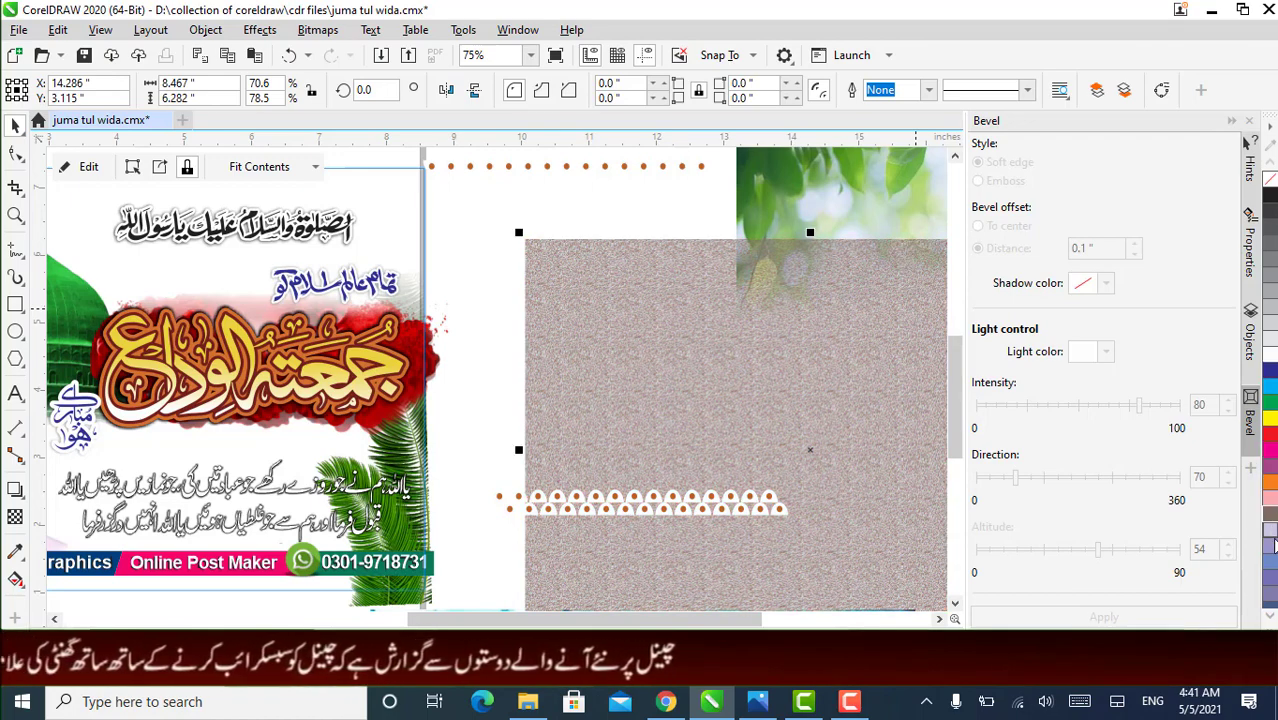
click(1271, 546)
click(1268, 553)
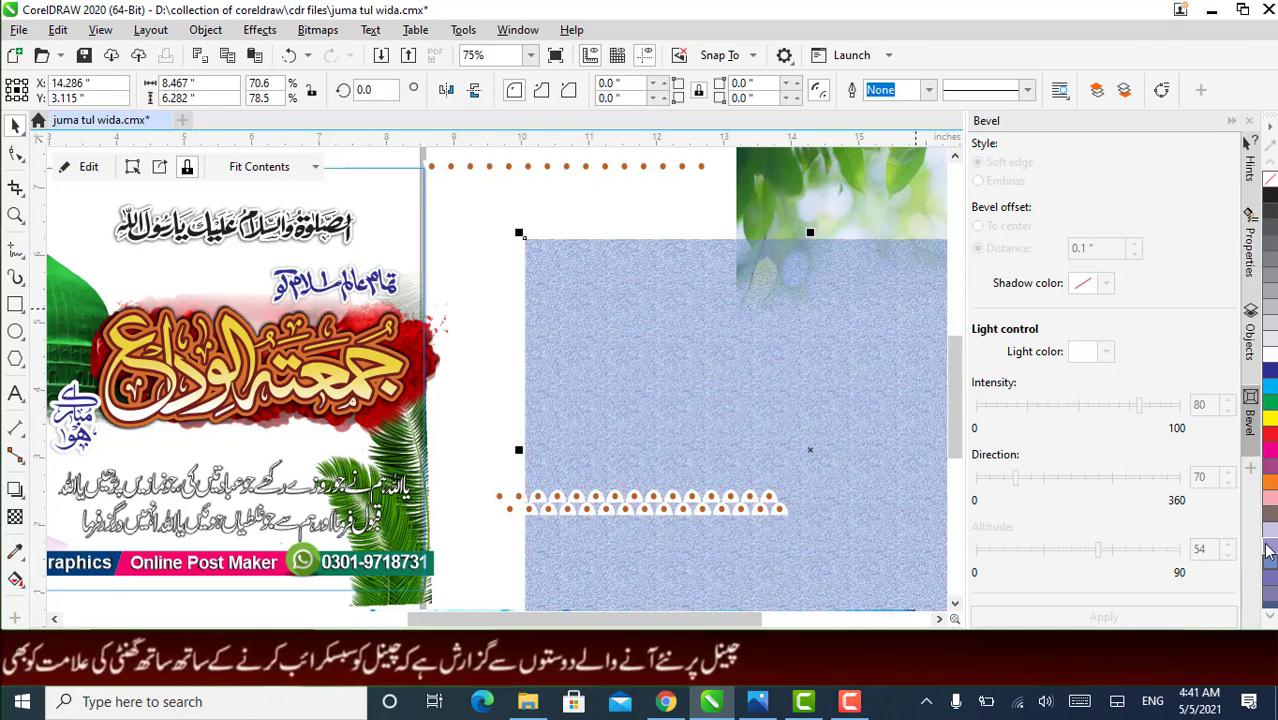
click(1271, 470)
click(1272, 437)
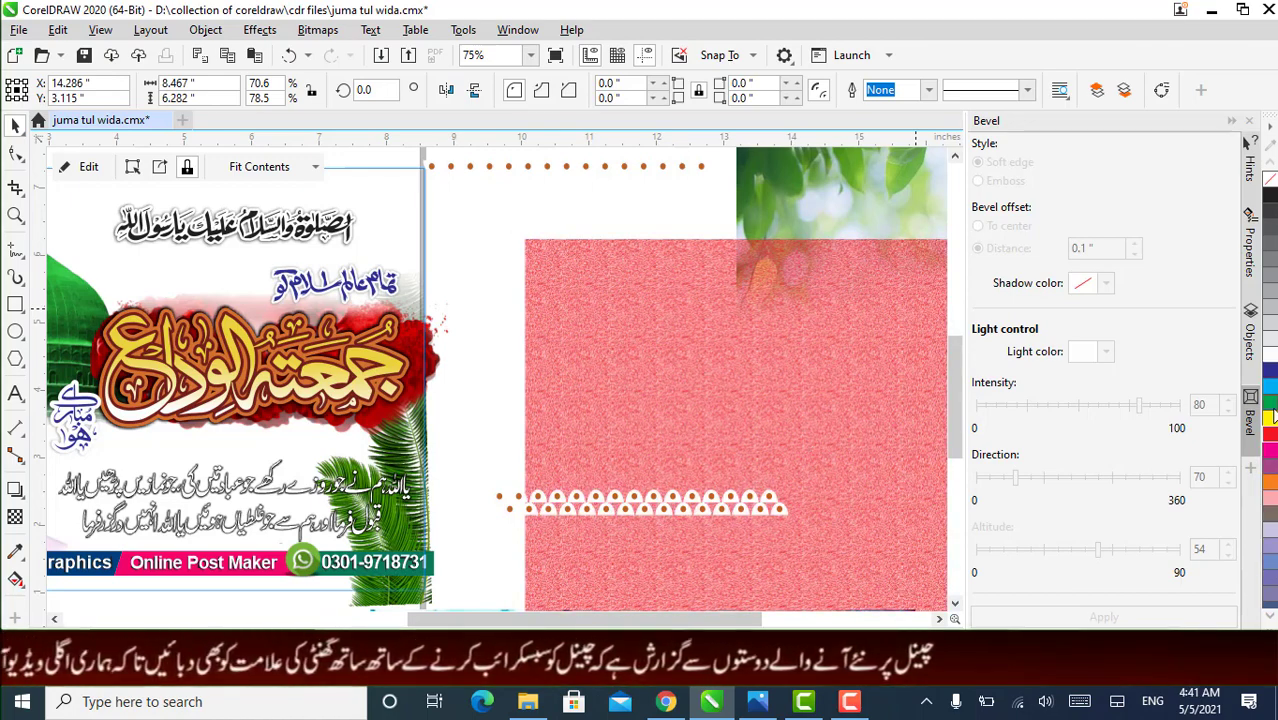
click(1268, 384)
click(1268, 368)
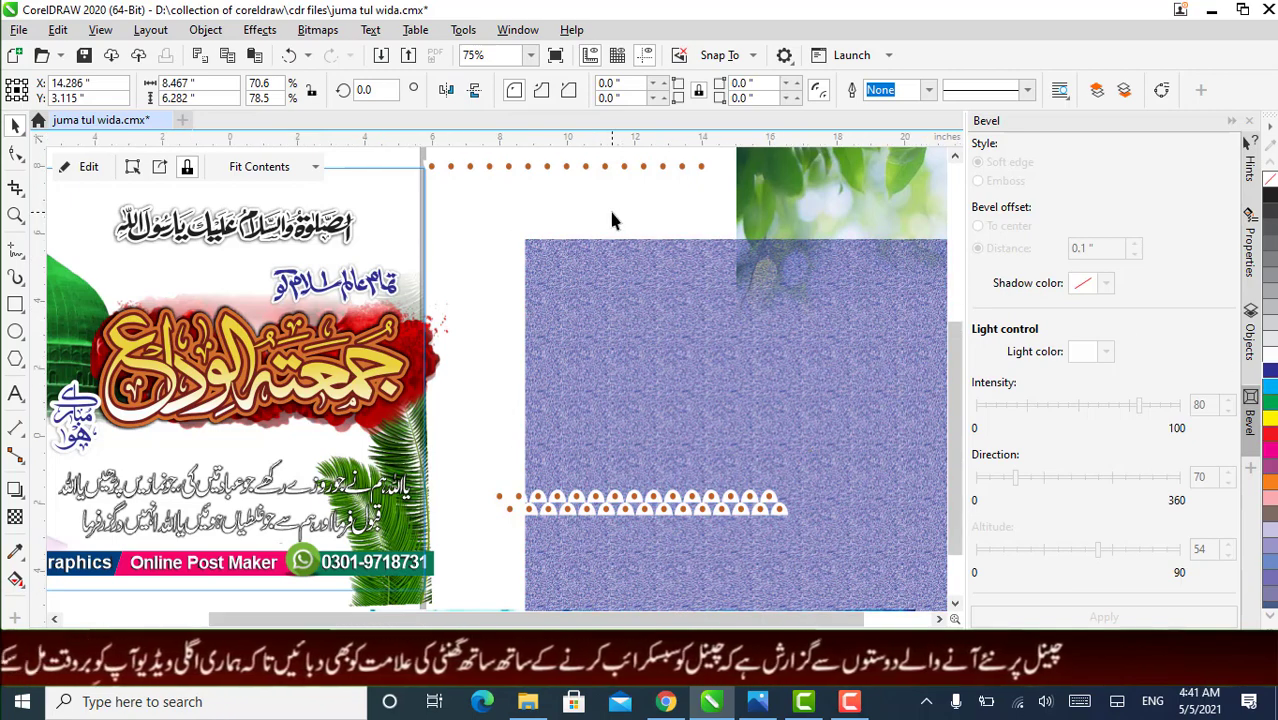
- Open the poster's PowerClip contents again and move the green dome and the portrait off to its lower left
scroll(613, 220, down, 4)
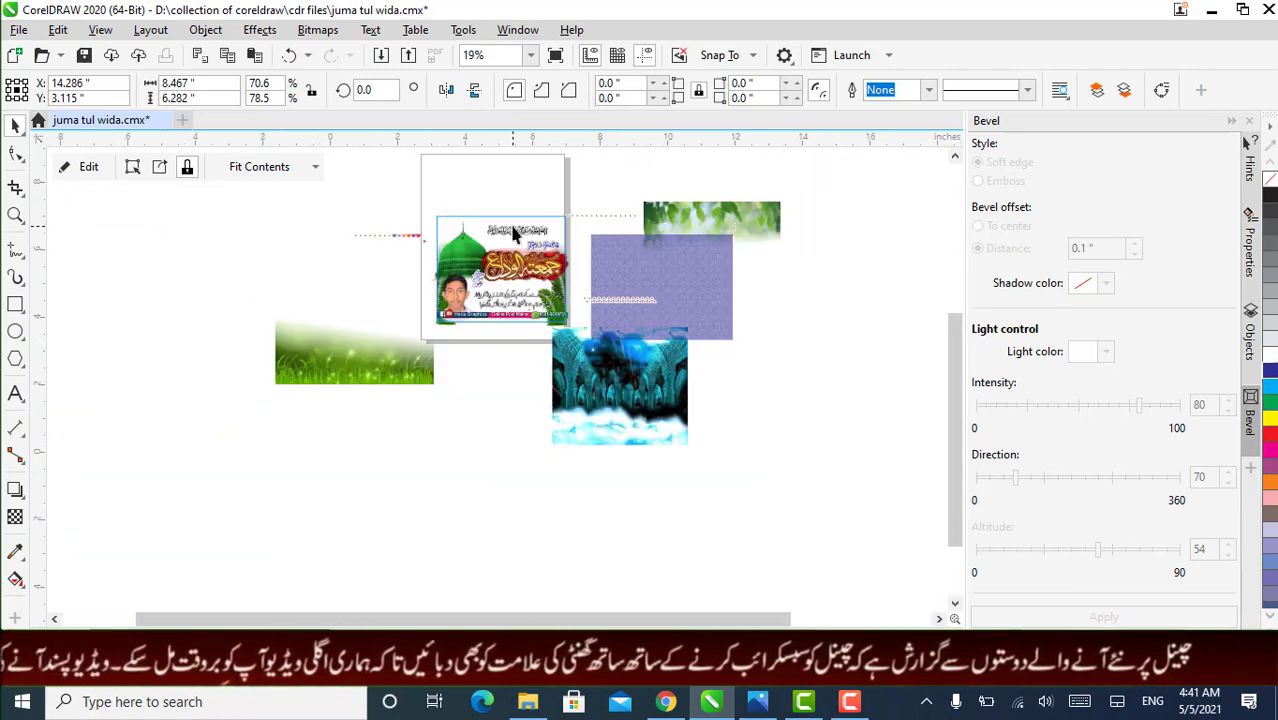
scroll(483, 233, up, 4)
double_click(369, 286)
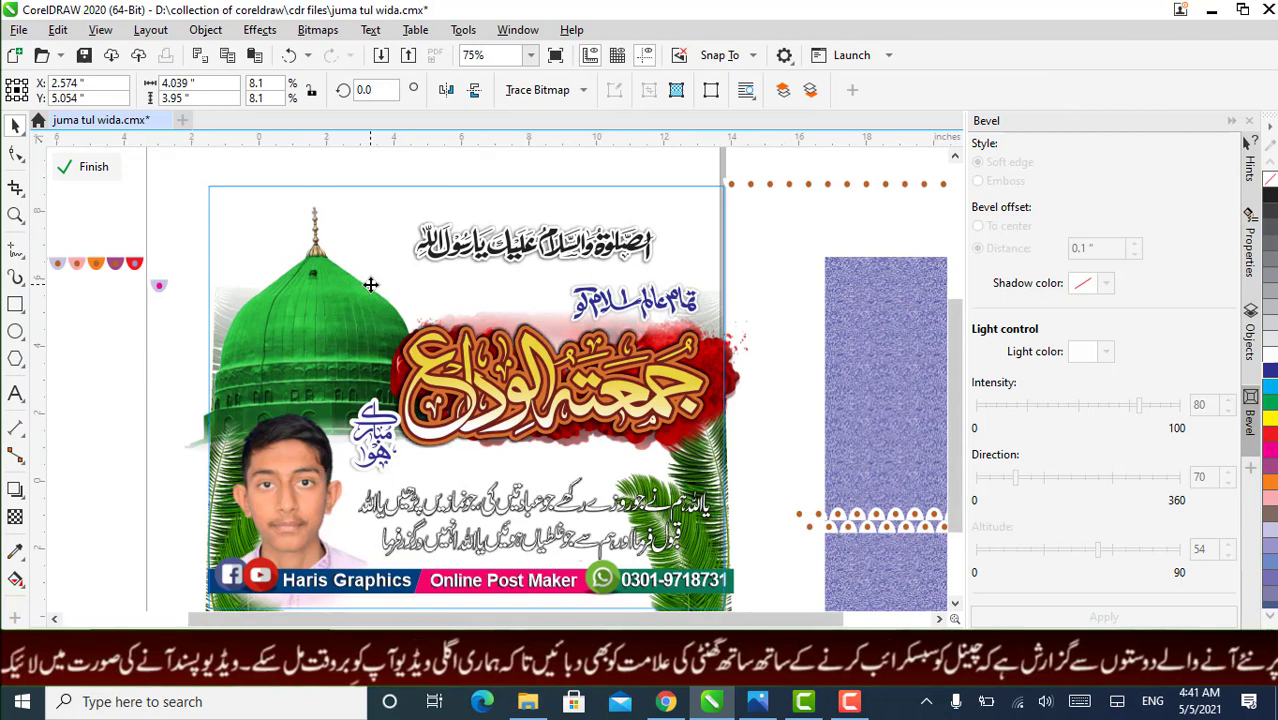
scroll(369, 286, down, 2)
drag(369, 286, 182, 392)
- Move the contact bar below the poster to about X 5.248, Y -0.015 in and clear the small blue calligraphy beside the title
click(318, 392)
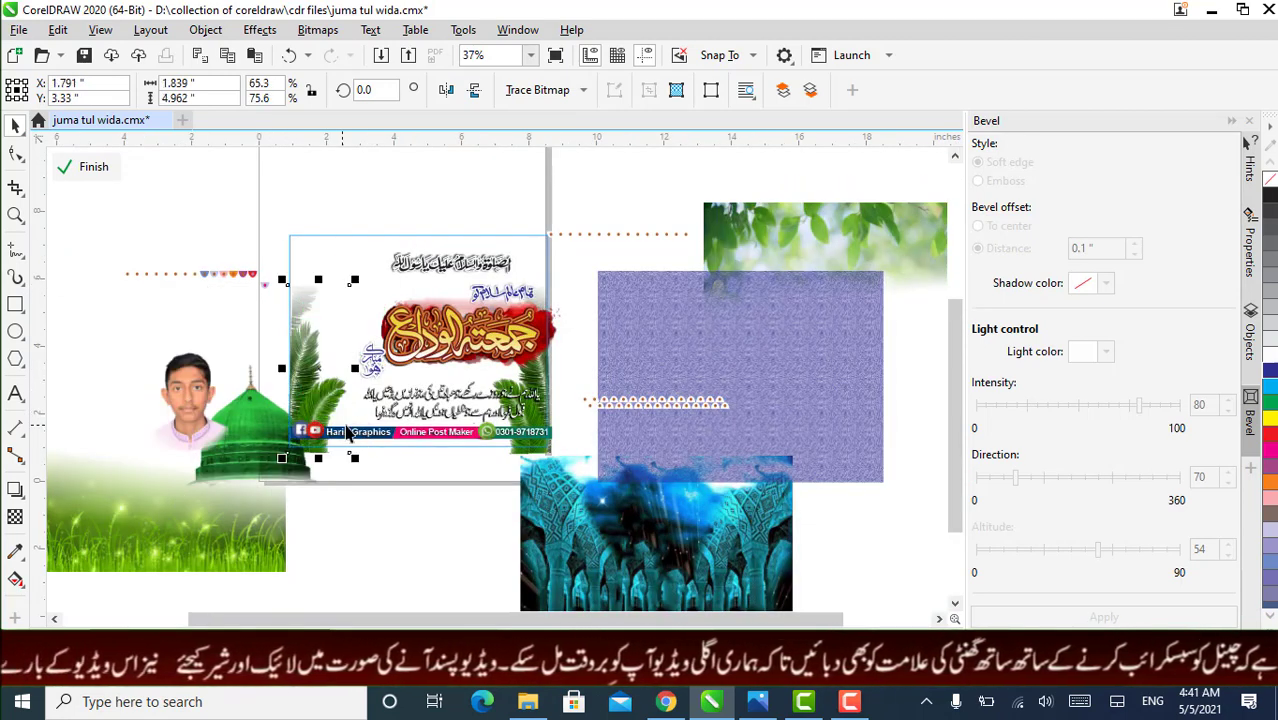
drag(373, 426, 381, 479)
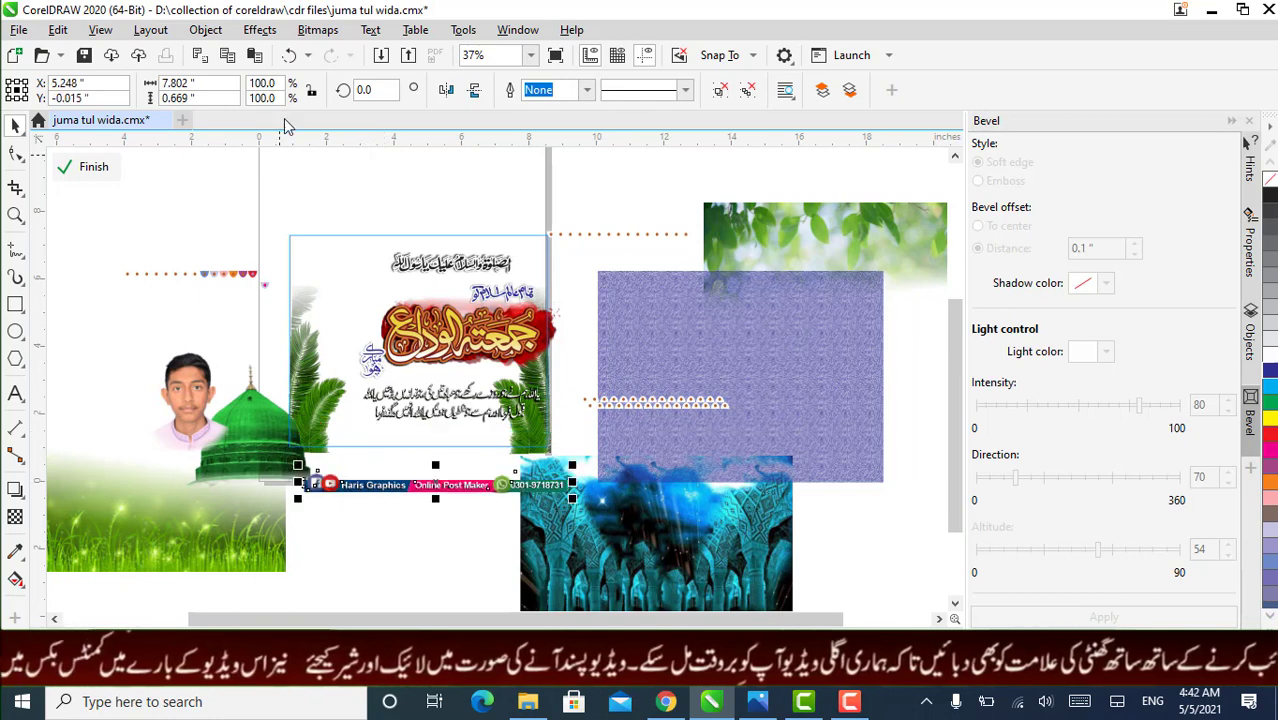
click(376, 370)
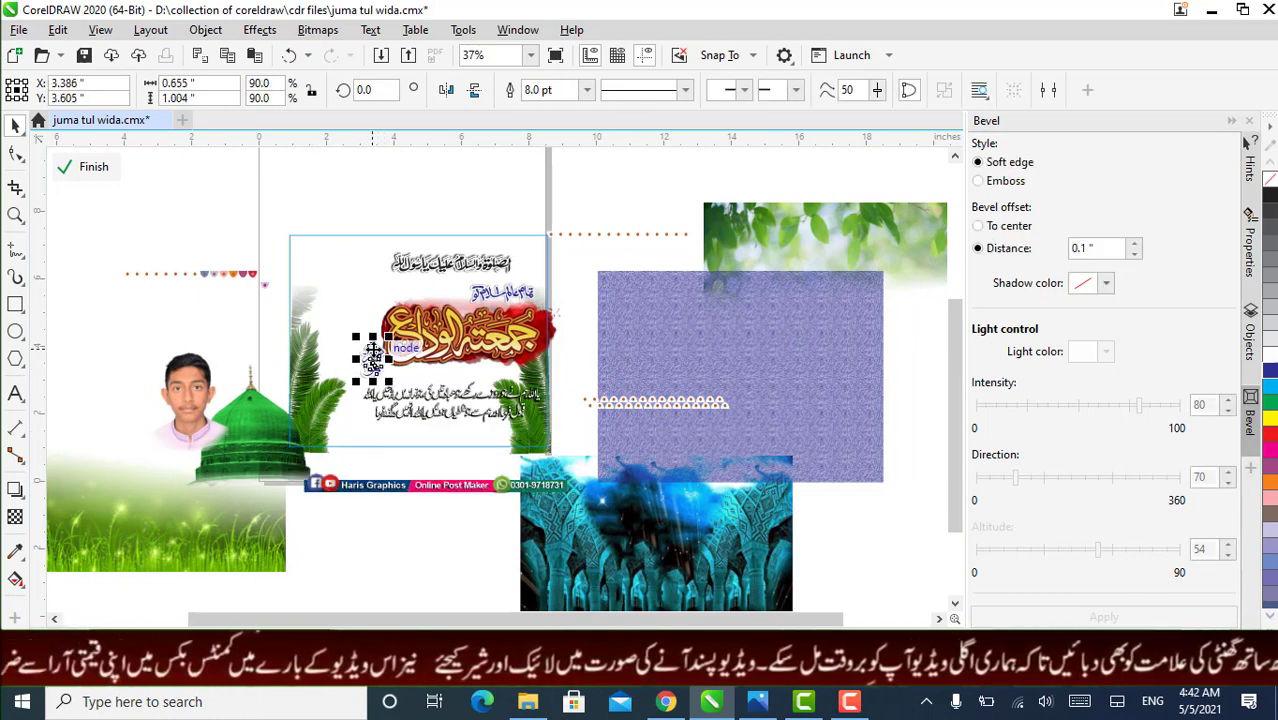
- Try to move the title's front and back lettering layers above the poster, and undo the moves
click(400, 338)
drag(408, 333, 160, 192)
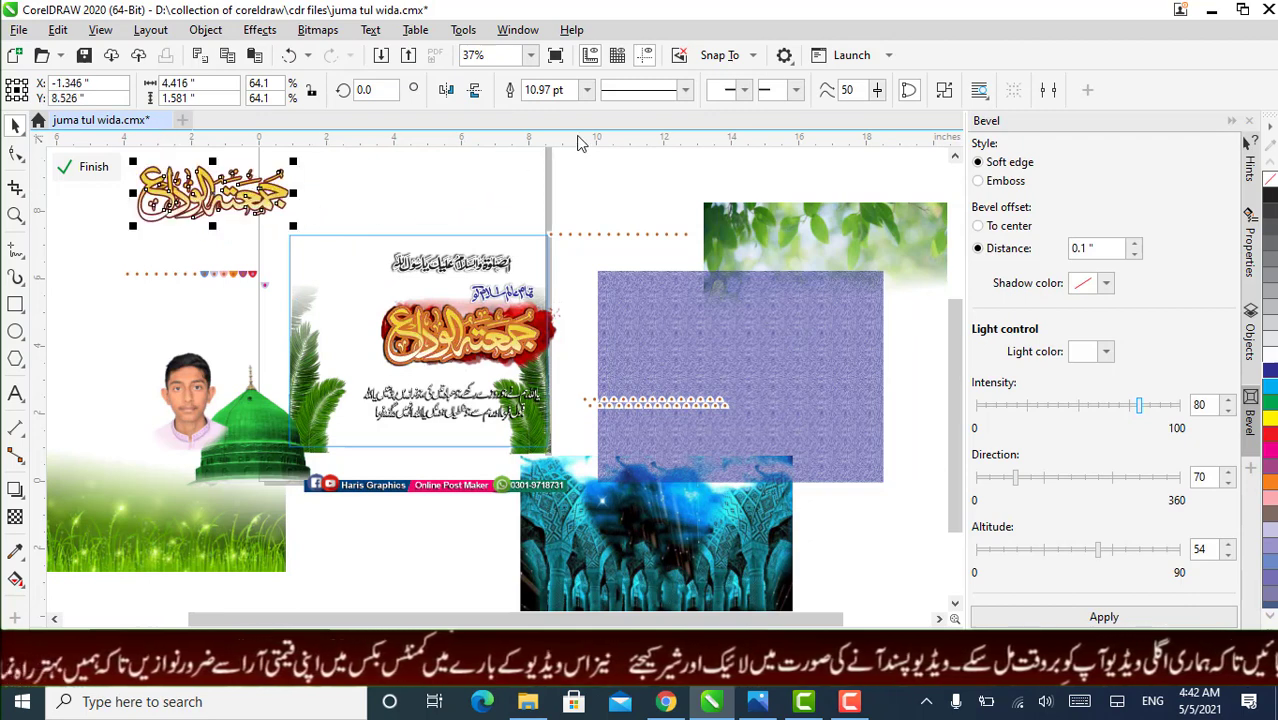
click(433, 333)
drag(433, 333, 372, 200)
right_click(372, 198)
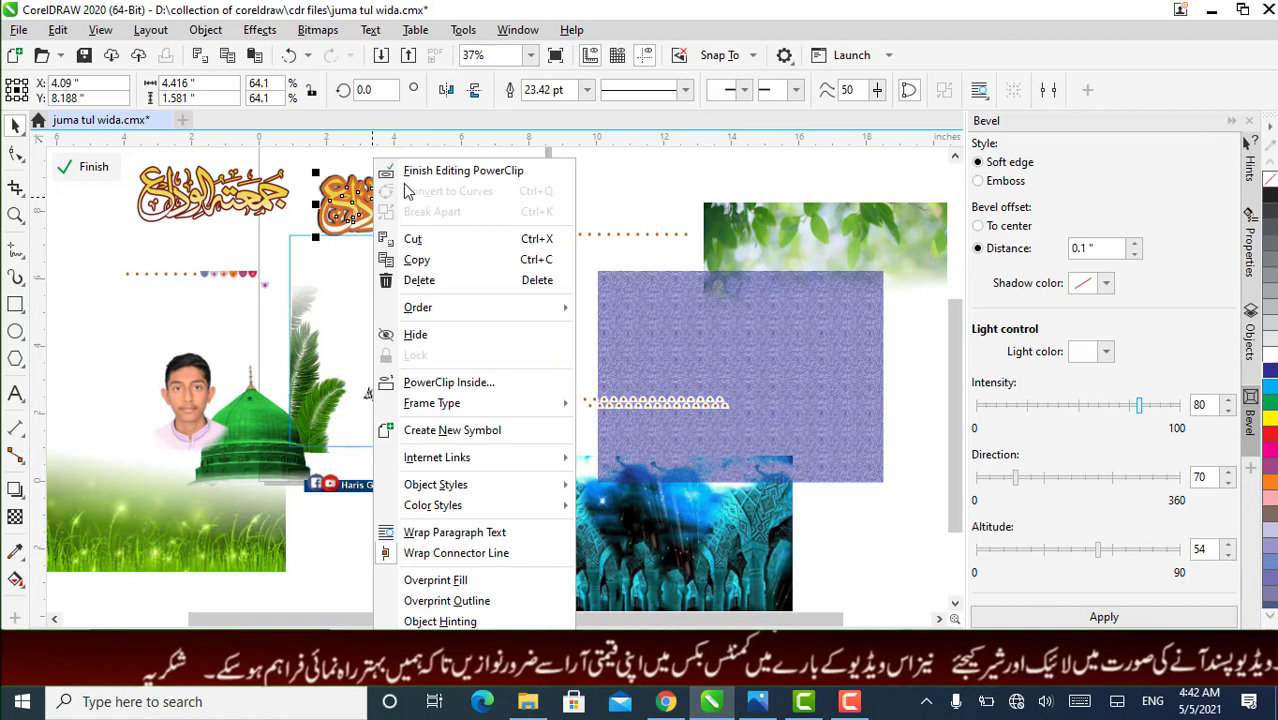
click(333, 165)
drag(456, 189, 272, 178)
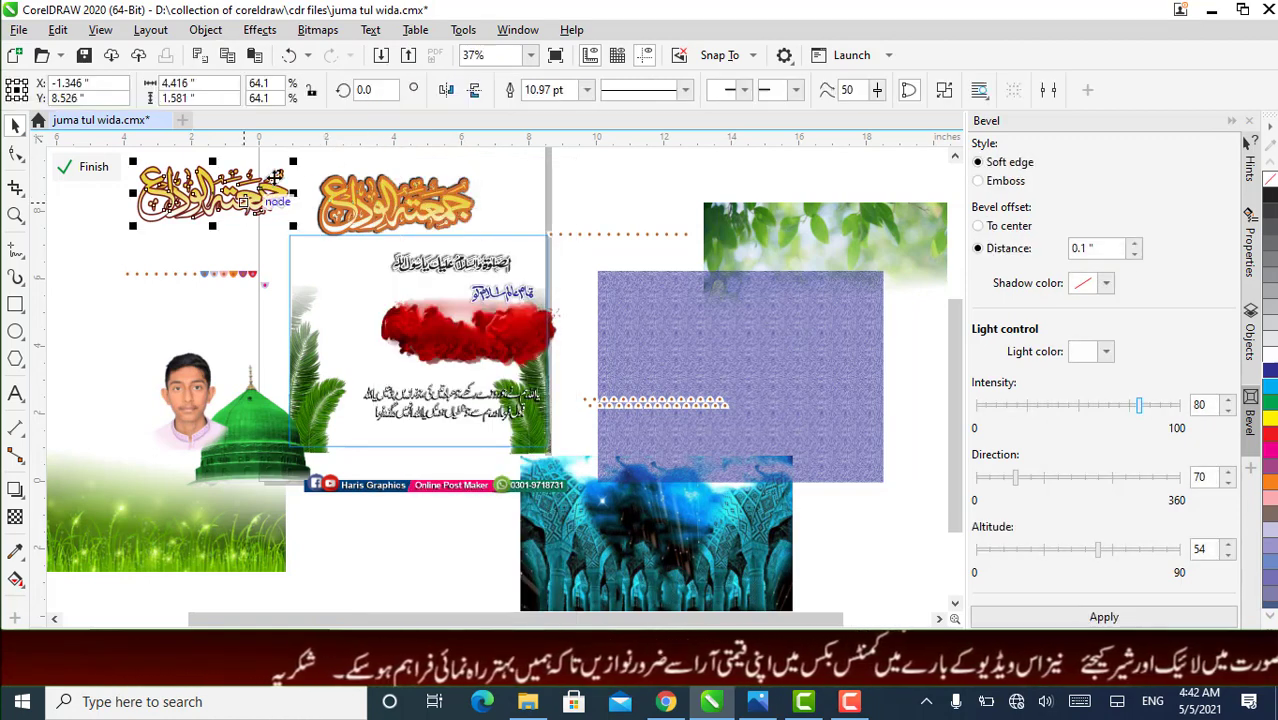
click(287, 57)
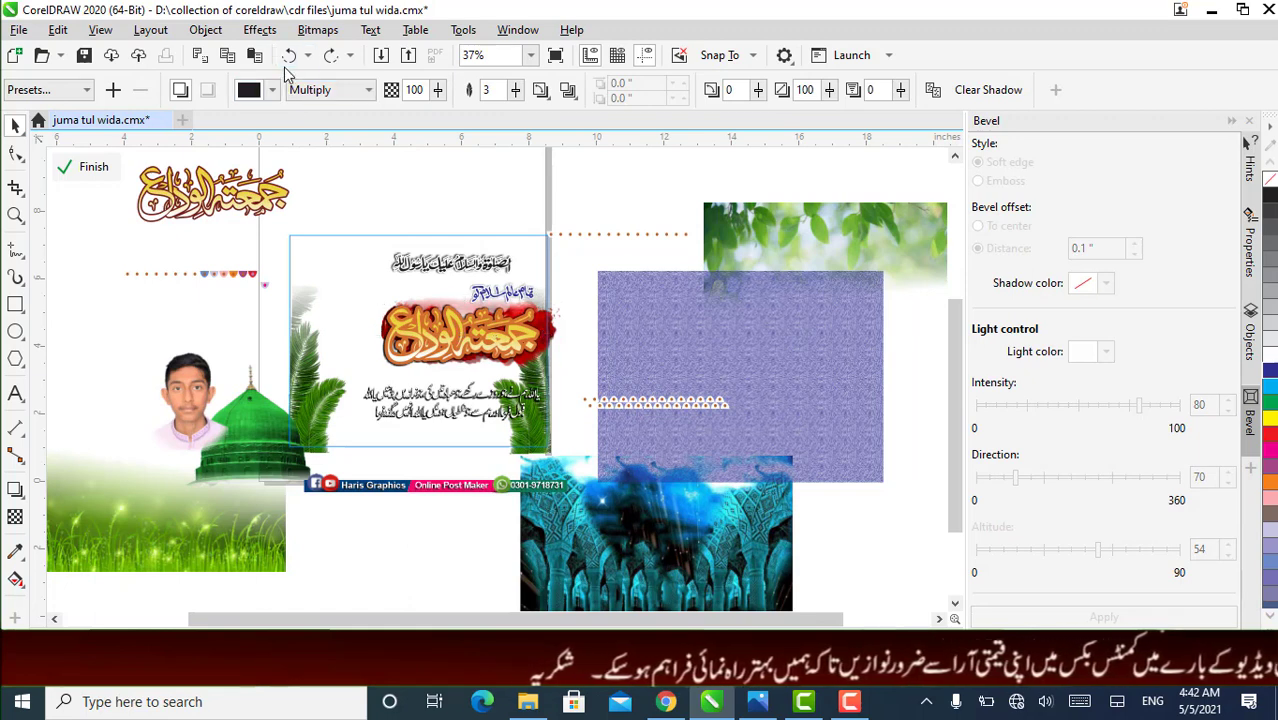
- Move the title's front and back lettering layers to the poster's upper left, the back layer to about X -0.281, Y 7.605 in
click(430, 330)
key(F10)
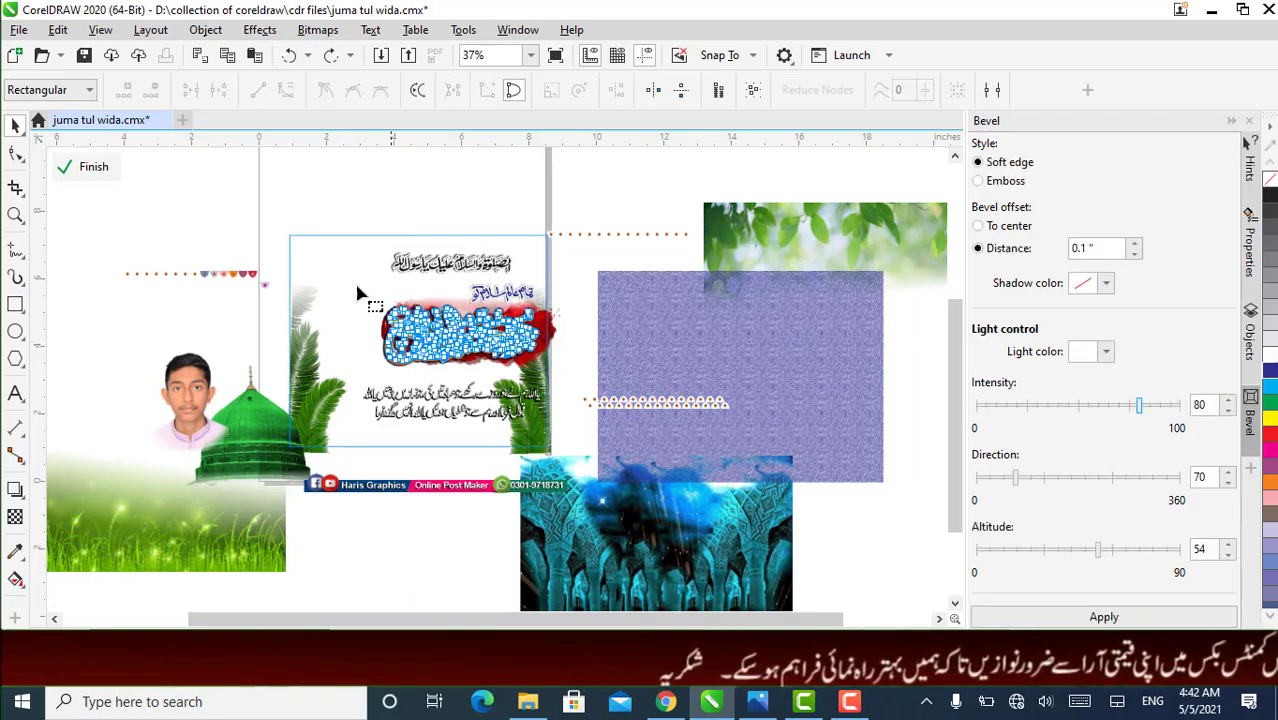
click(12, 122)
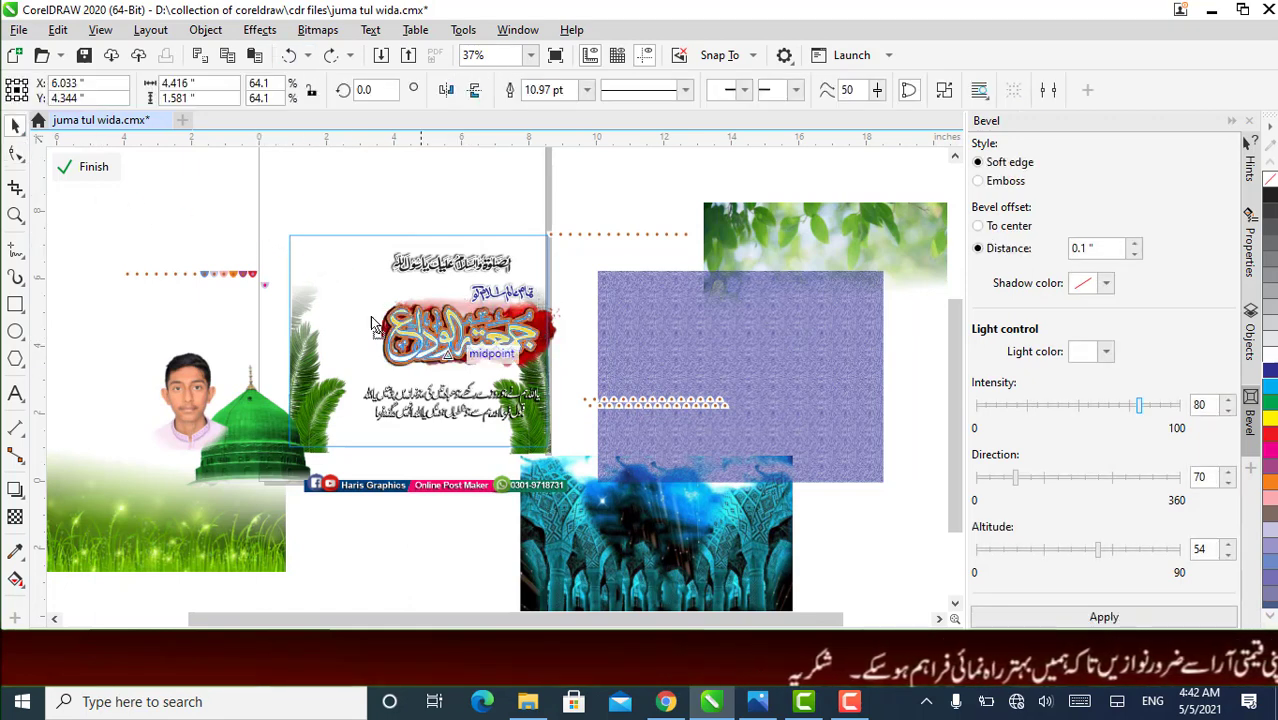
drag(465, 340, 250, 235)
key(F10)
click(12, 122)
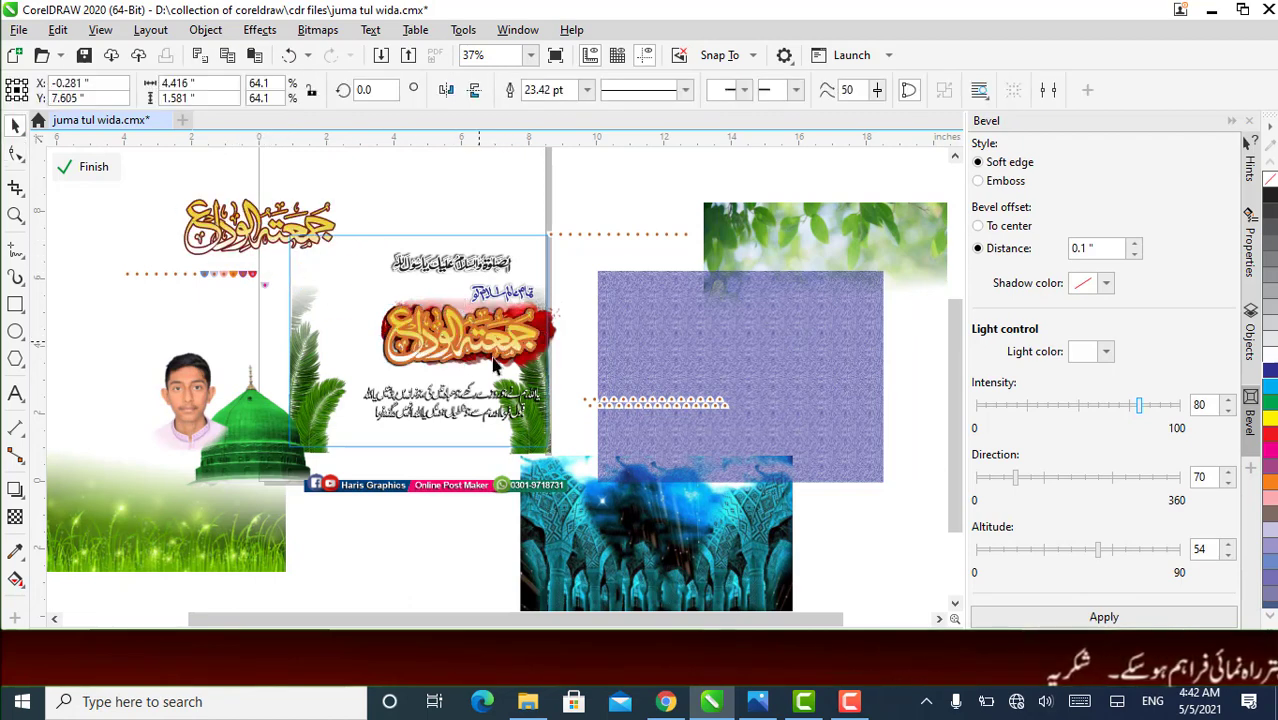
- Move the red splash to about X -2.199, Y 4.695 in and the left palm to about X -4.07, Y 2.663 in
drag(437, 345, 150, 319)
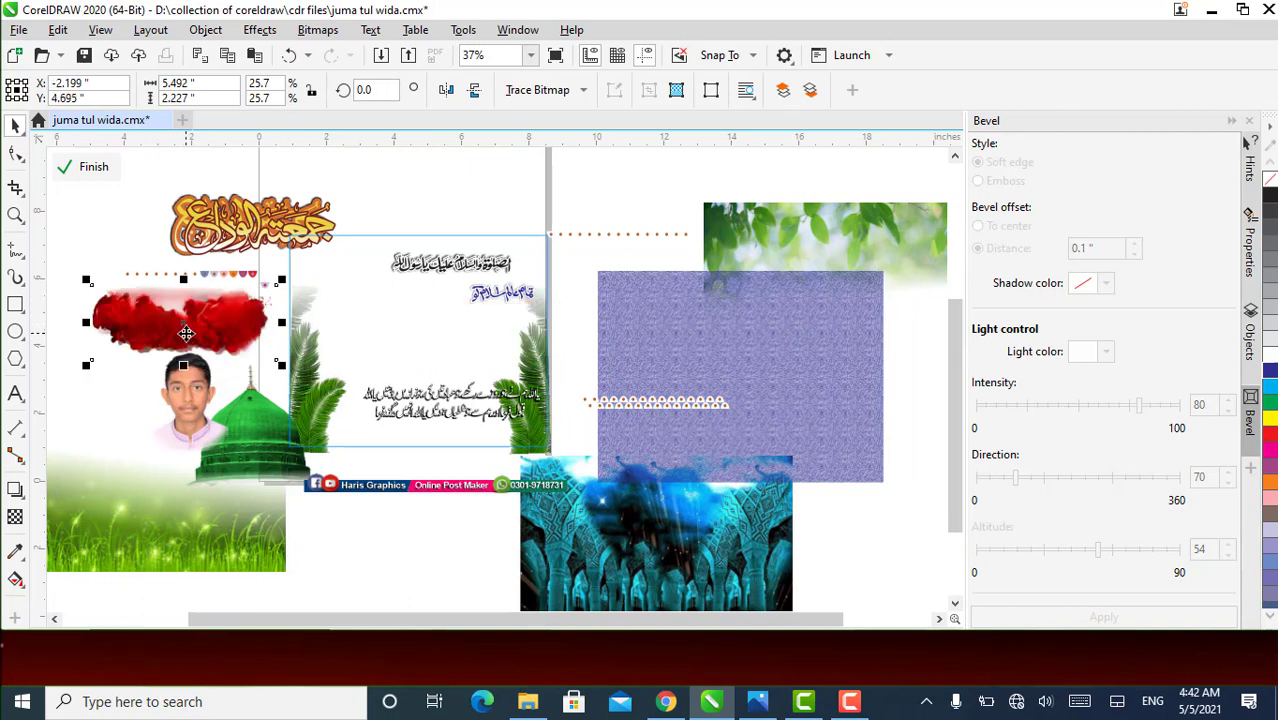
click(320, 365)
drag(320, 365, 117, 366)
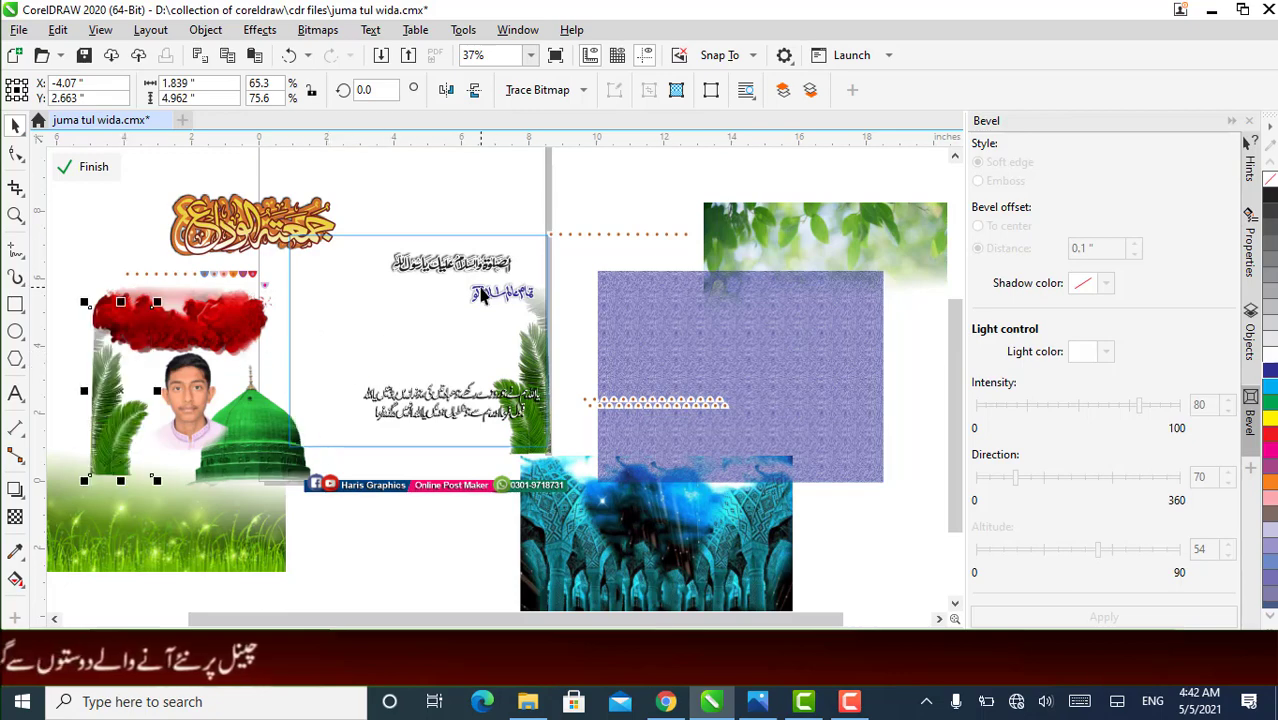
- Move the blue phrase to about X 4.006, Y 5.268 in and the two-line prayer text to about X 4.303, Y 3.237 in
drag(481, 292, 415, 316)
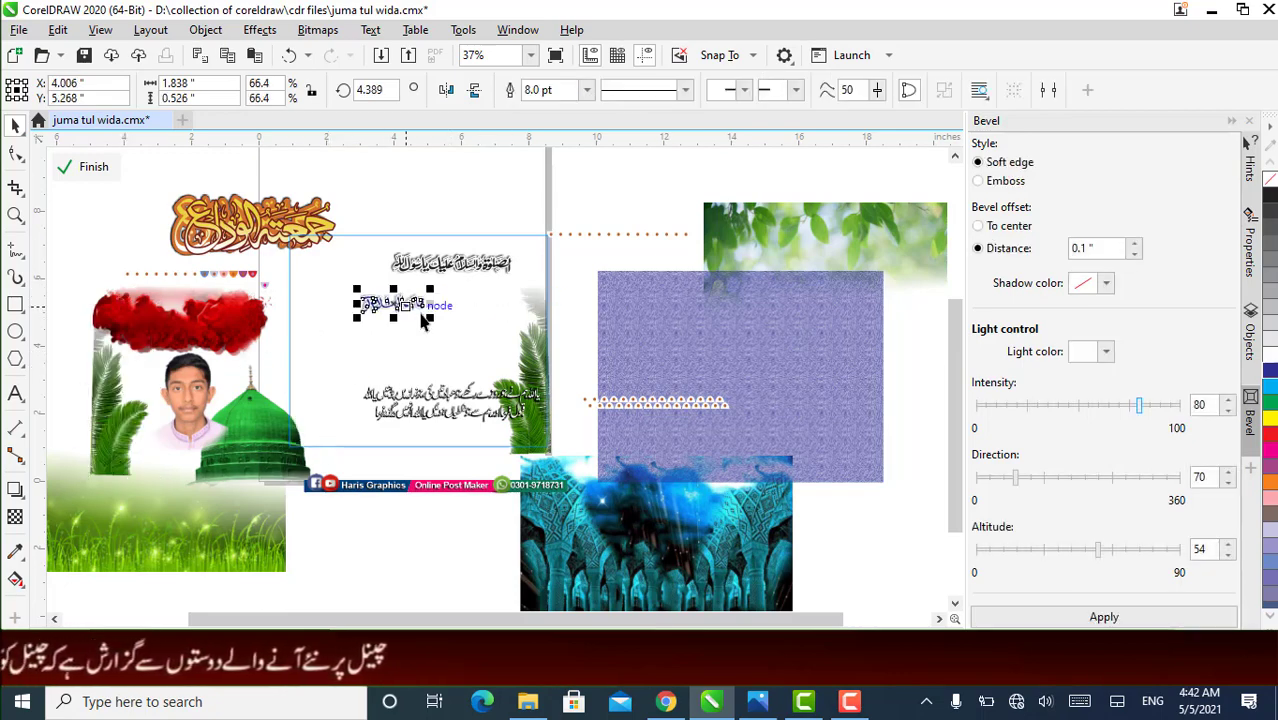
scroll(410, 315, up, 5)
scroll(350, 230, down, 3)
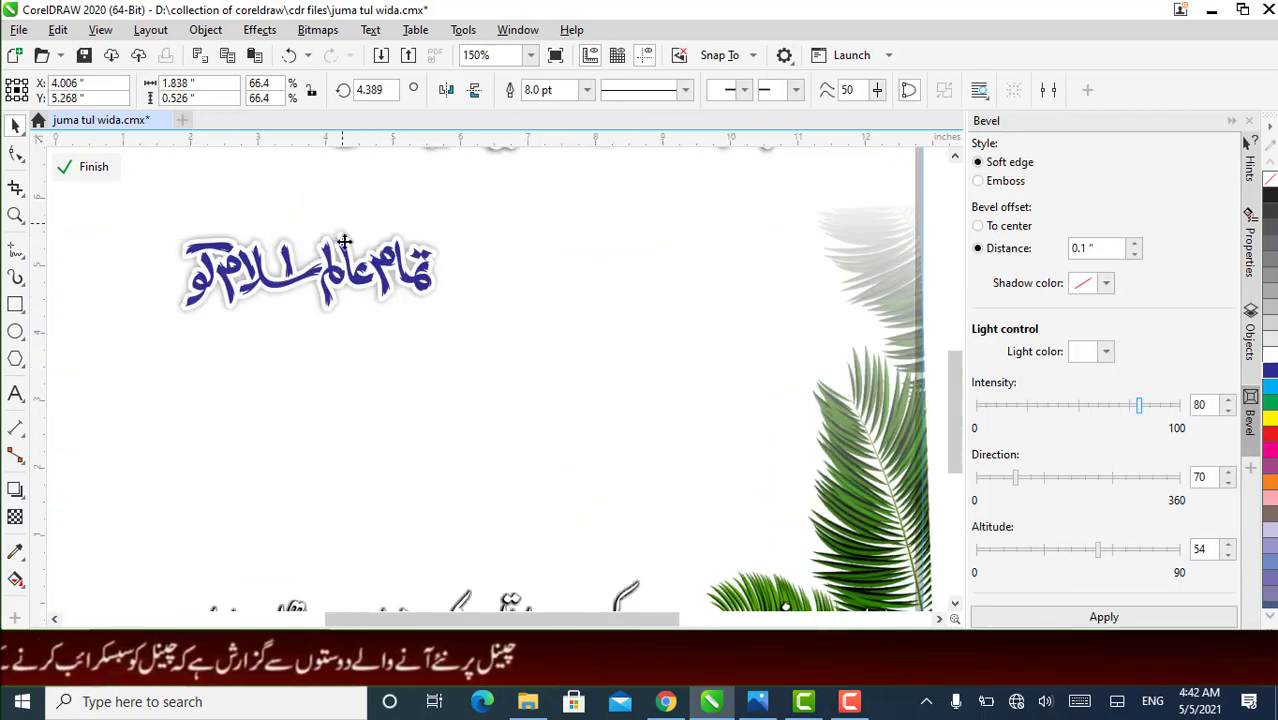
click(401, 427)
drag(401, 427, 297, 362)
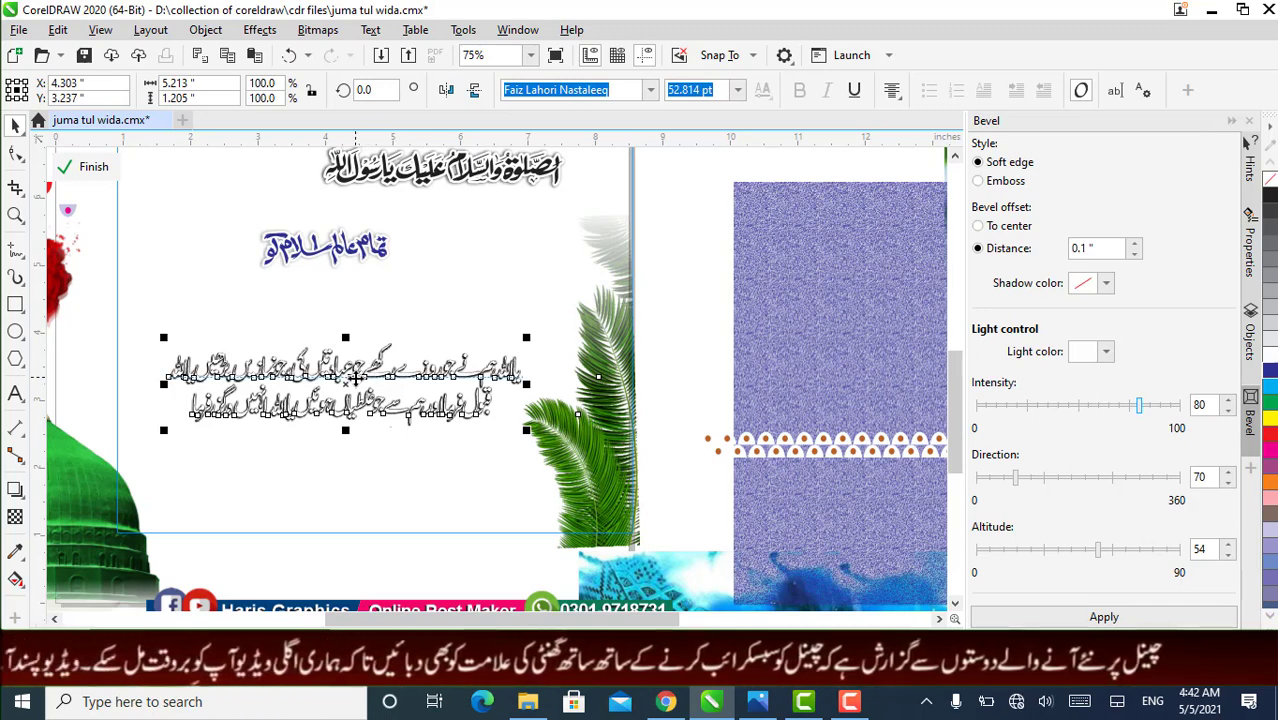
- Move the right palm off the poster to its upper right and select the red splash
drag(612, 448, 694, 350)
scroll(690, 445, down, 2)
click(590, 309)
click(262, 368)
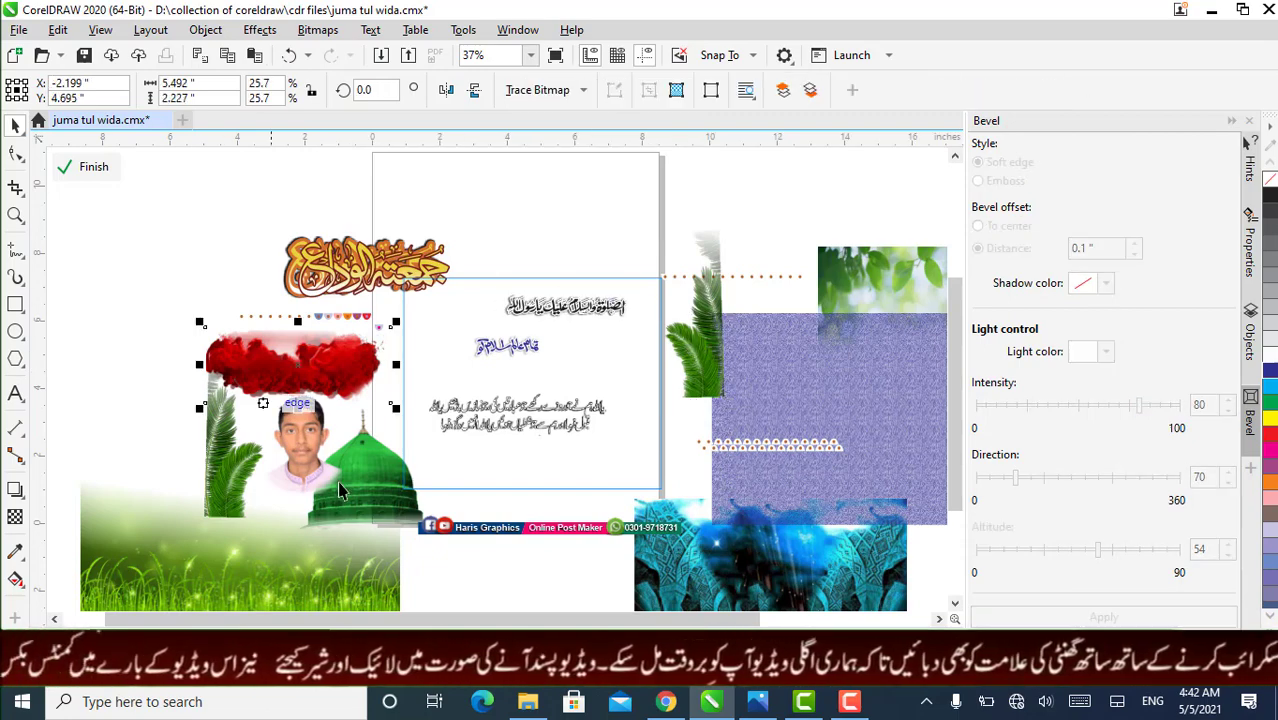
- Switch to the Chrome window and look through the Haris Graphics YouTube channel's uploaded videos, from the newest to the older ones
mouse_move(549, 710)
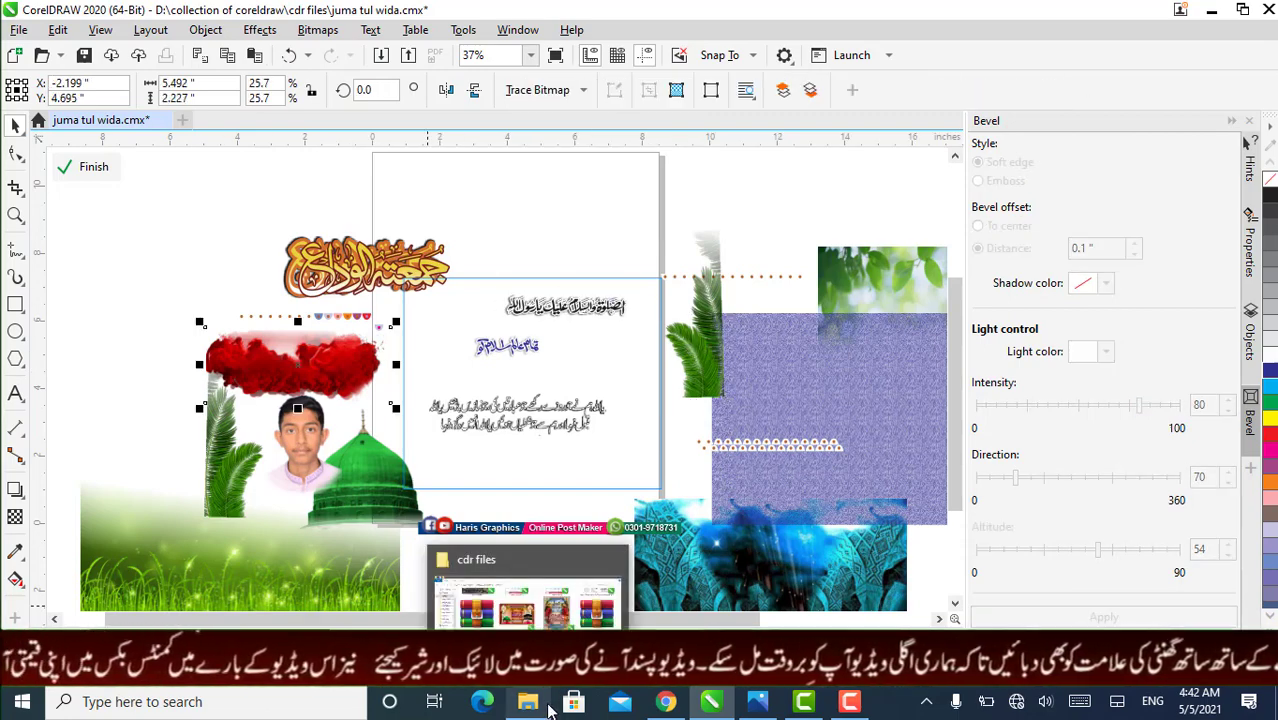
click(668, 703)
scroll(545, 432, down, 3)
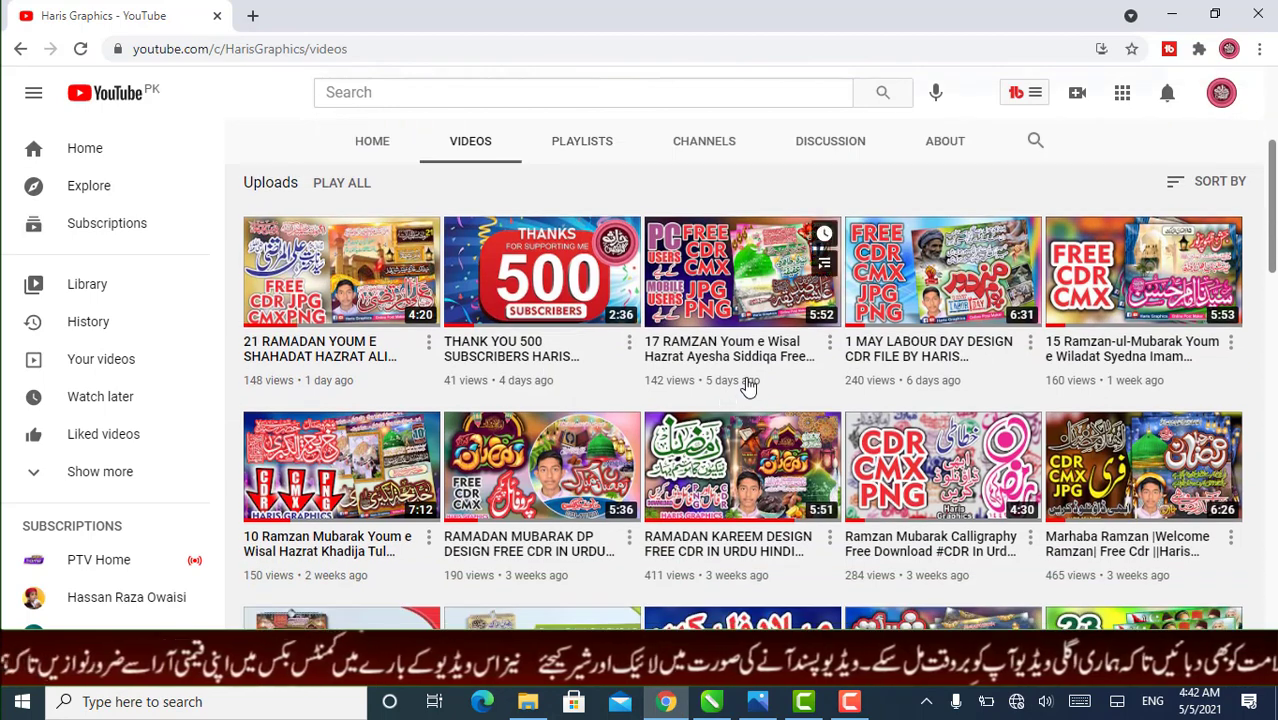
scroll(740, 400, down, 2)
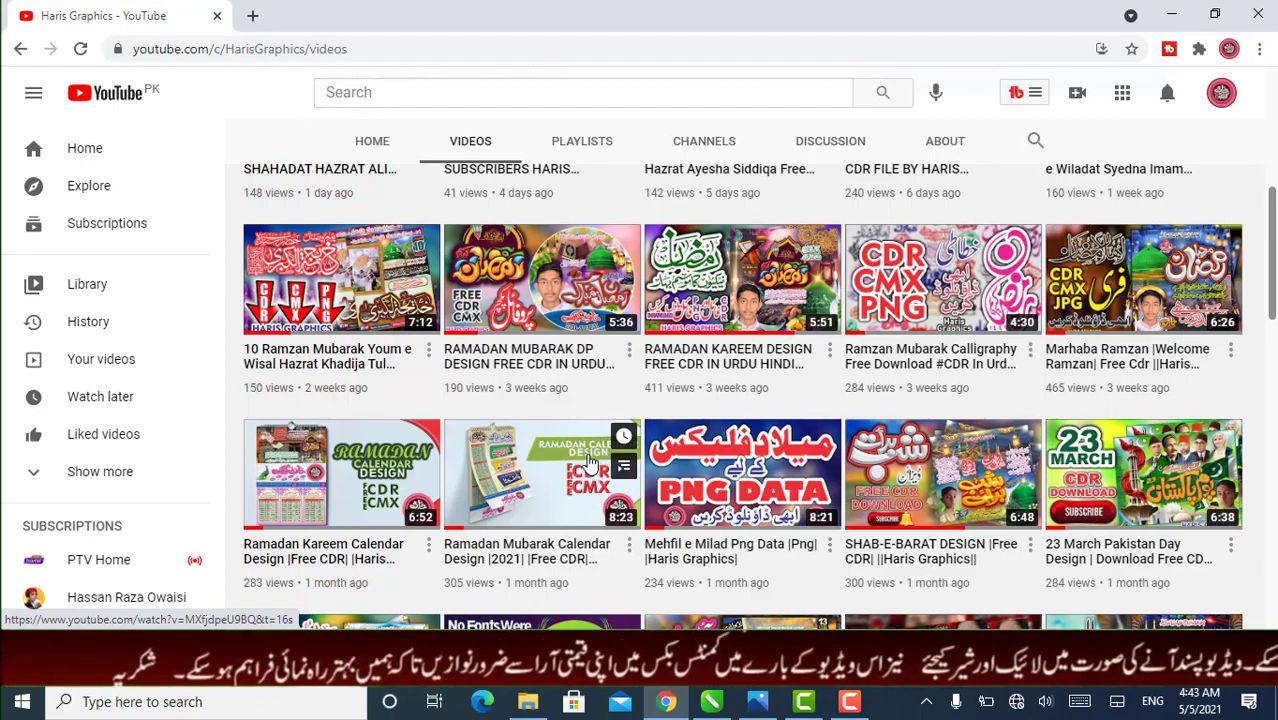
scroll(590, 480, up, 5)
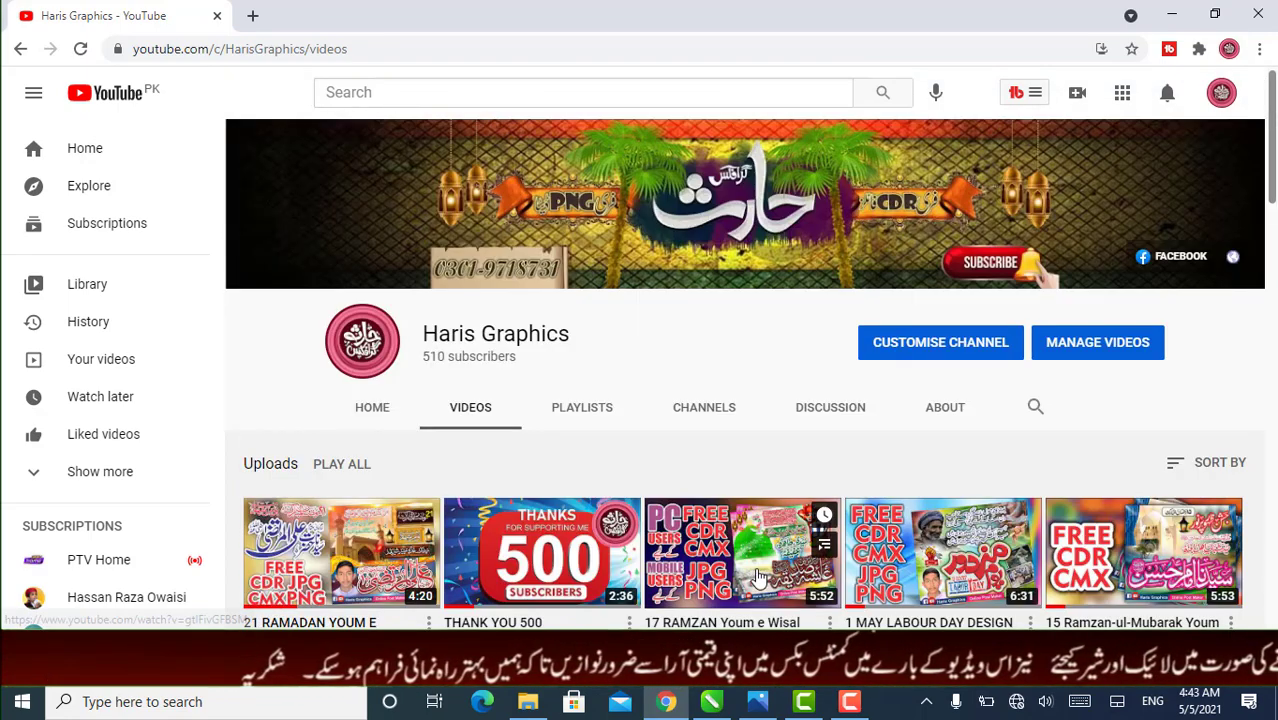
scroll(730, 545, down, 5)
scroll(730, 545, down, 5)
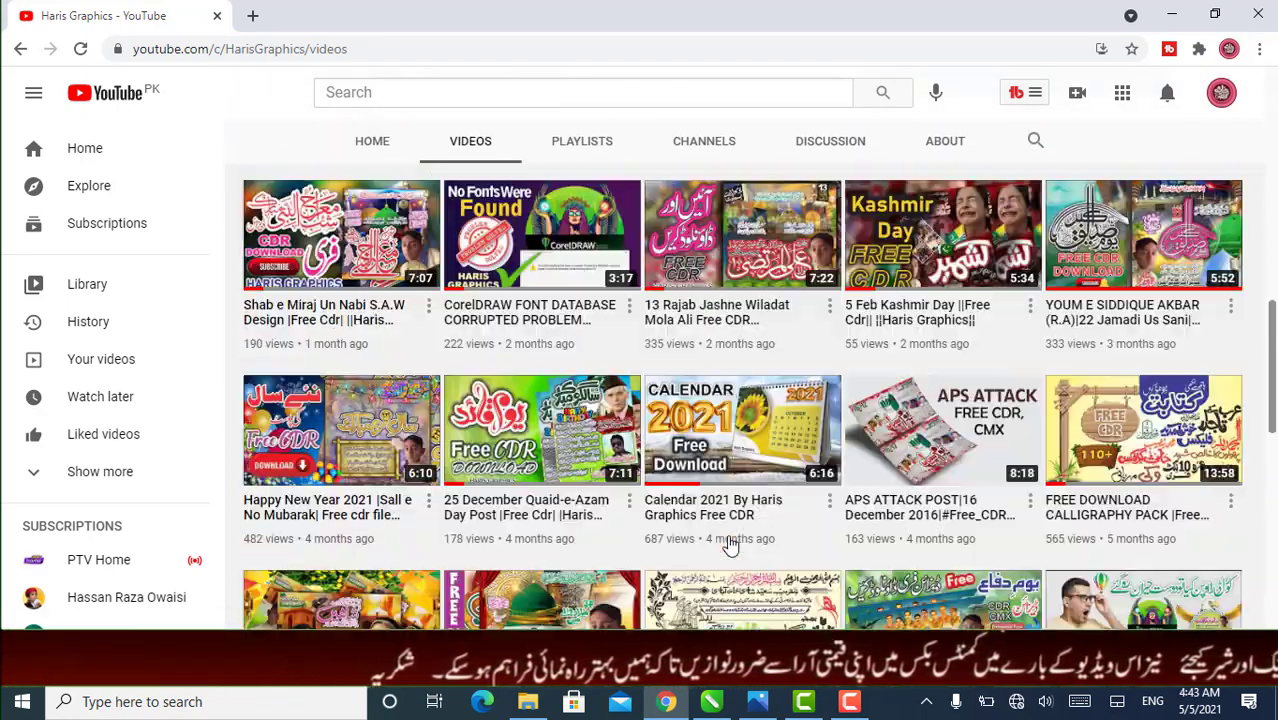
scroll(730, 545, up, 1)
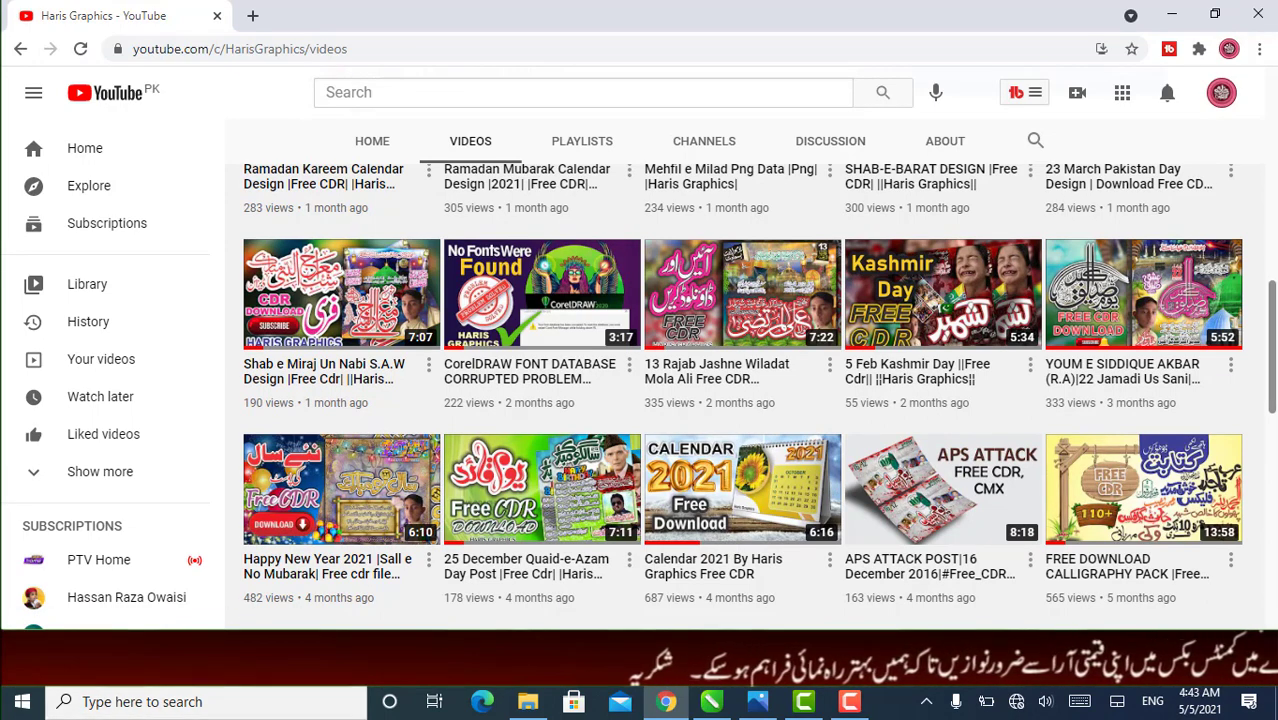
scroll(738, 470, up, 4)
scroll(738, 470, up, 3)
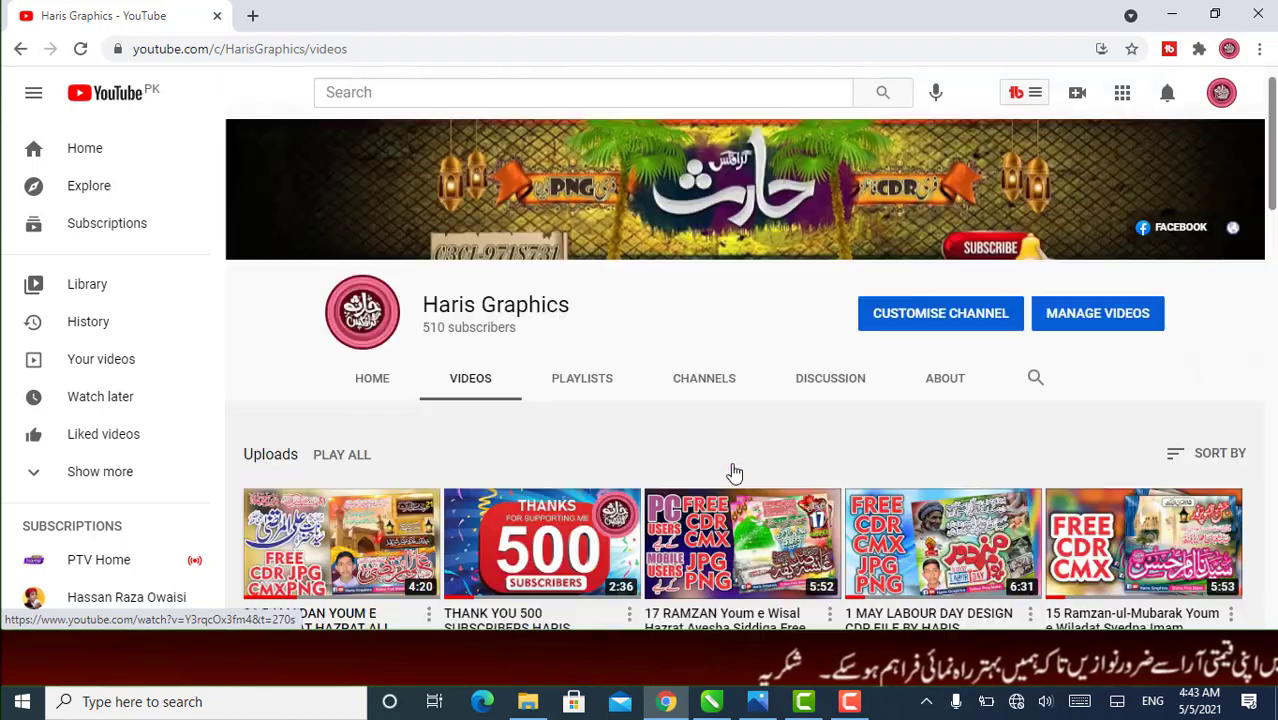
scroll(398, 548, down, 2)
scroll(398, 545, up, 2)
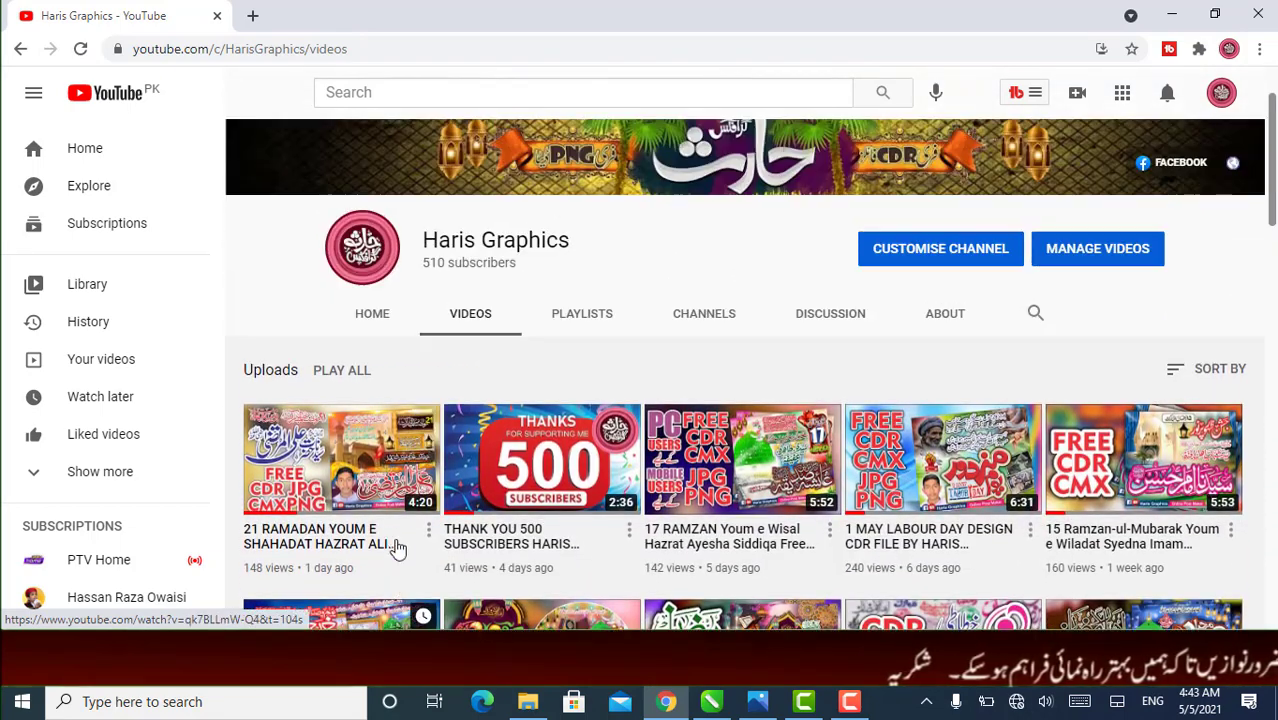
scroll(372, 508, down, 2)
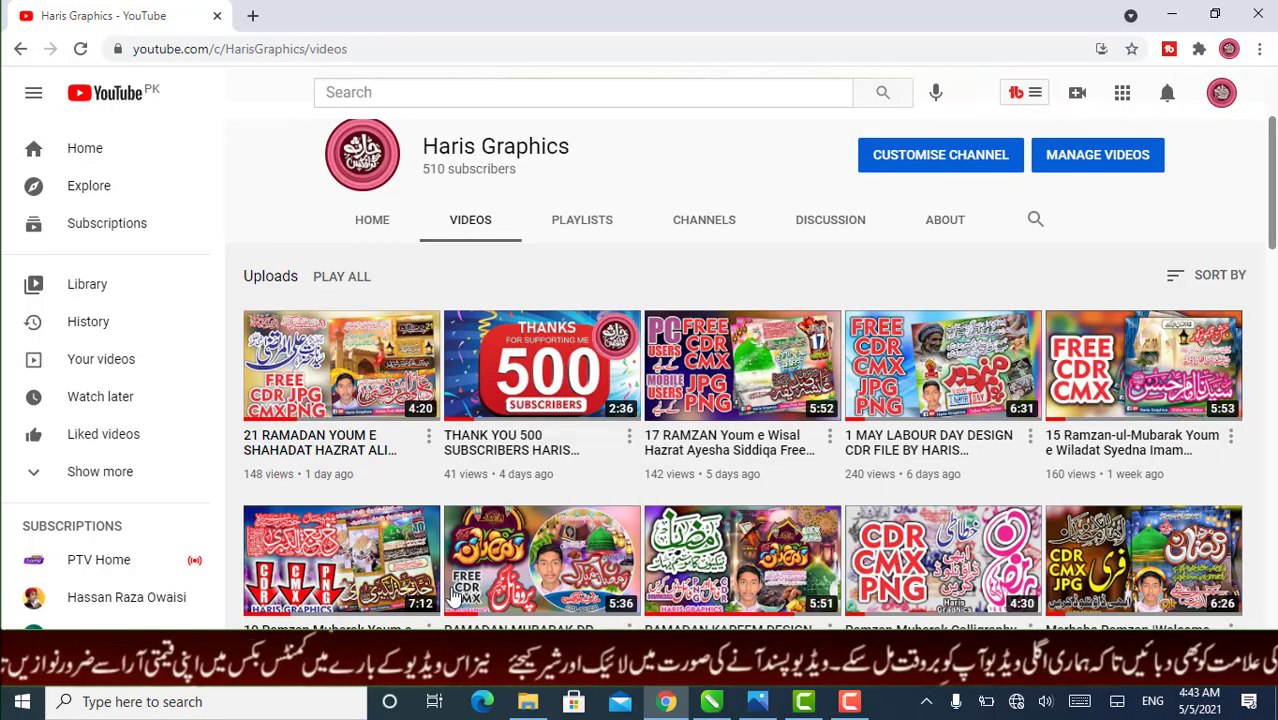
scroll(545, 568, down, 5)
scroll(545, 568, down, 10)
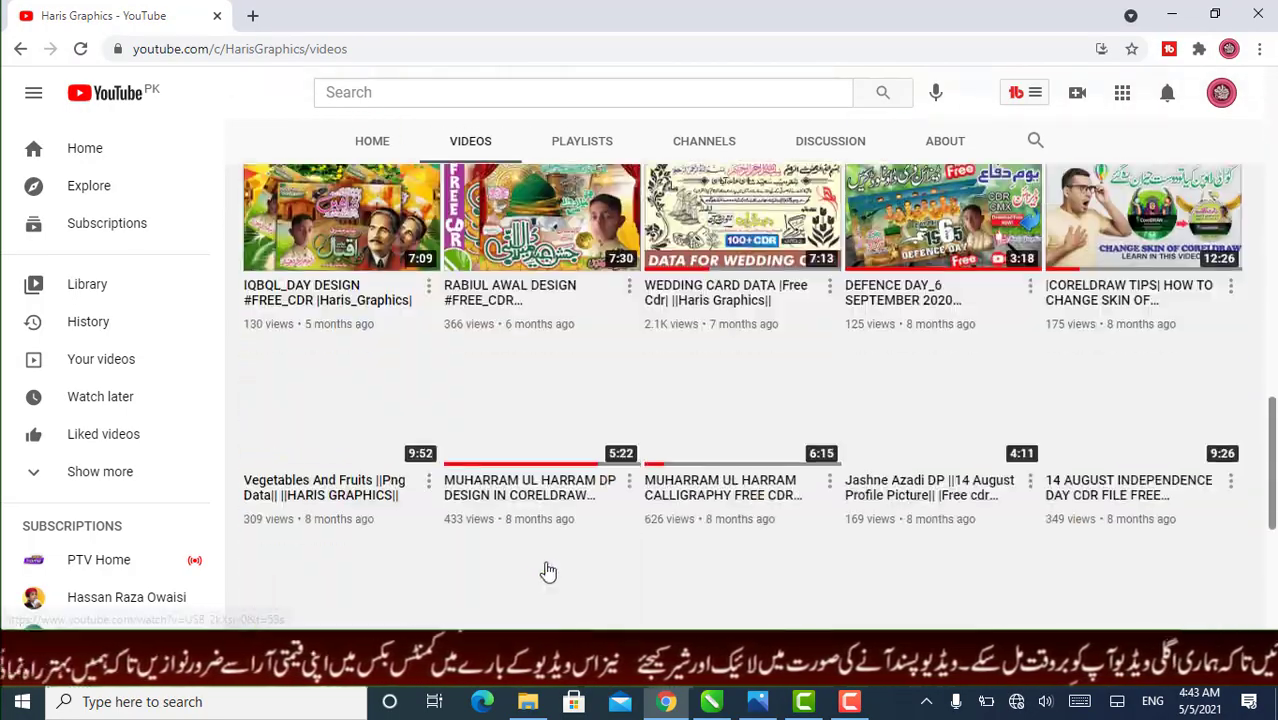
scroll(547, 570, up, 15)
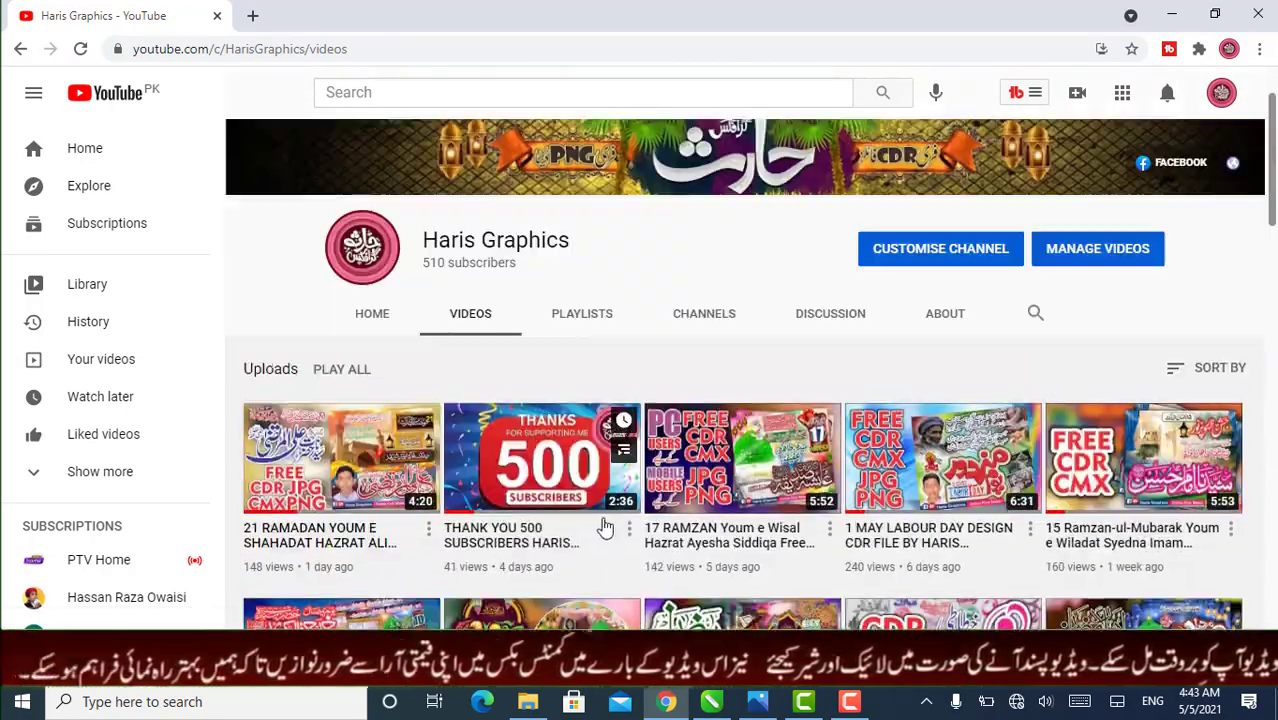
scroll(600, 540, down, 4)
scroll(605, 528, up, 5)
scroll(570, 463, down, 10)
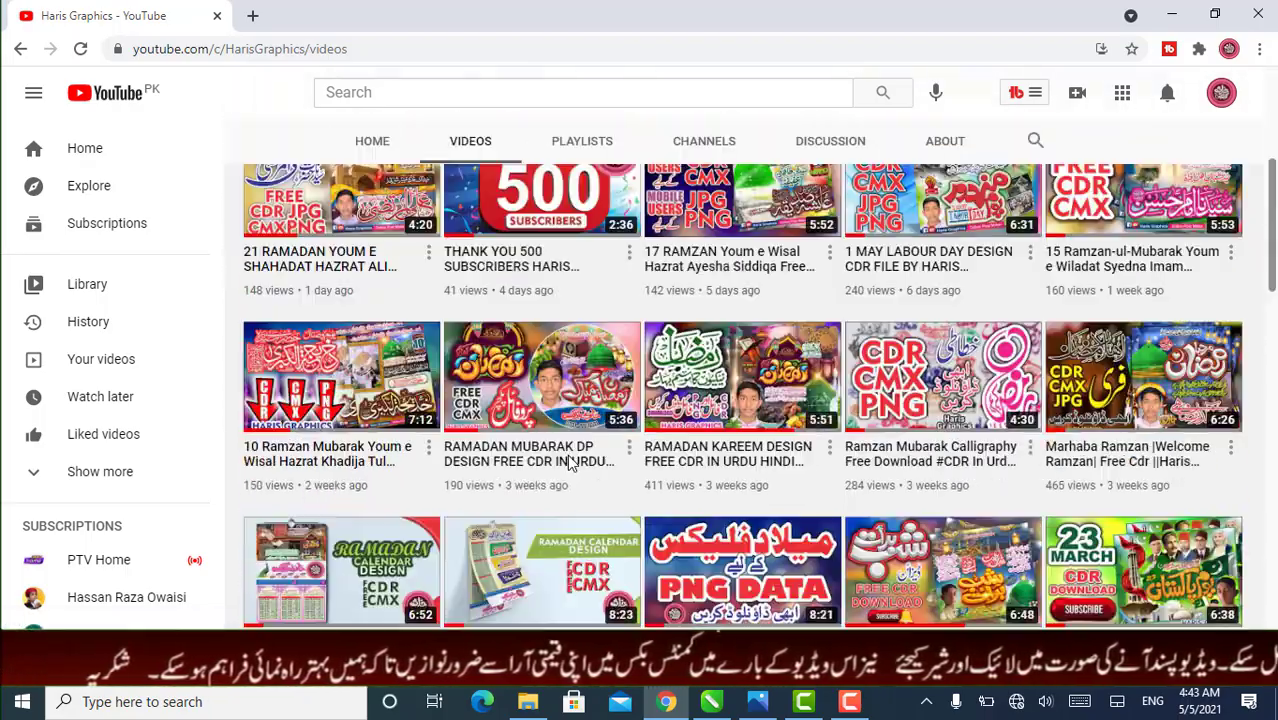
scroll(573, 465, up, 10)
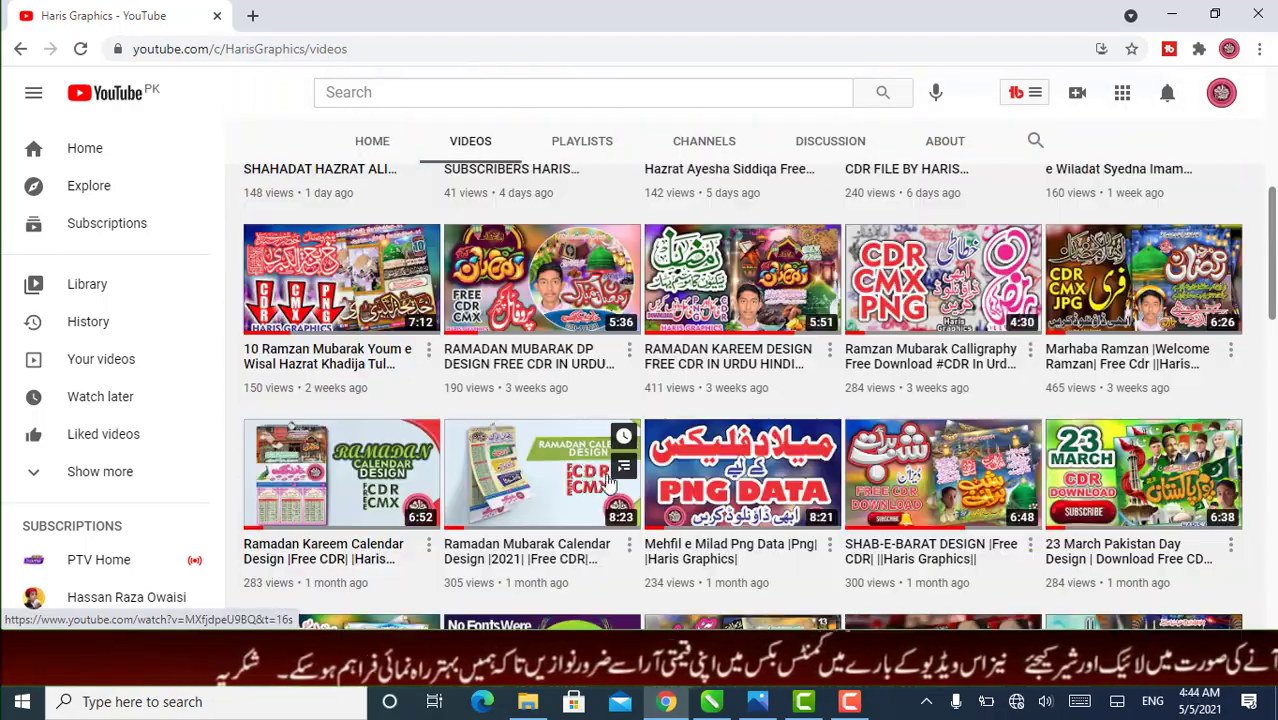
- Return to CorelDRAW and undo the moves of both palms, the prayer text, the blue phrase, the red splash and the title lettering
click(710, 703)
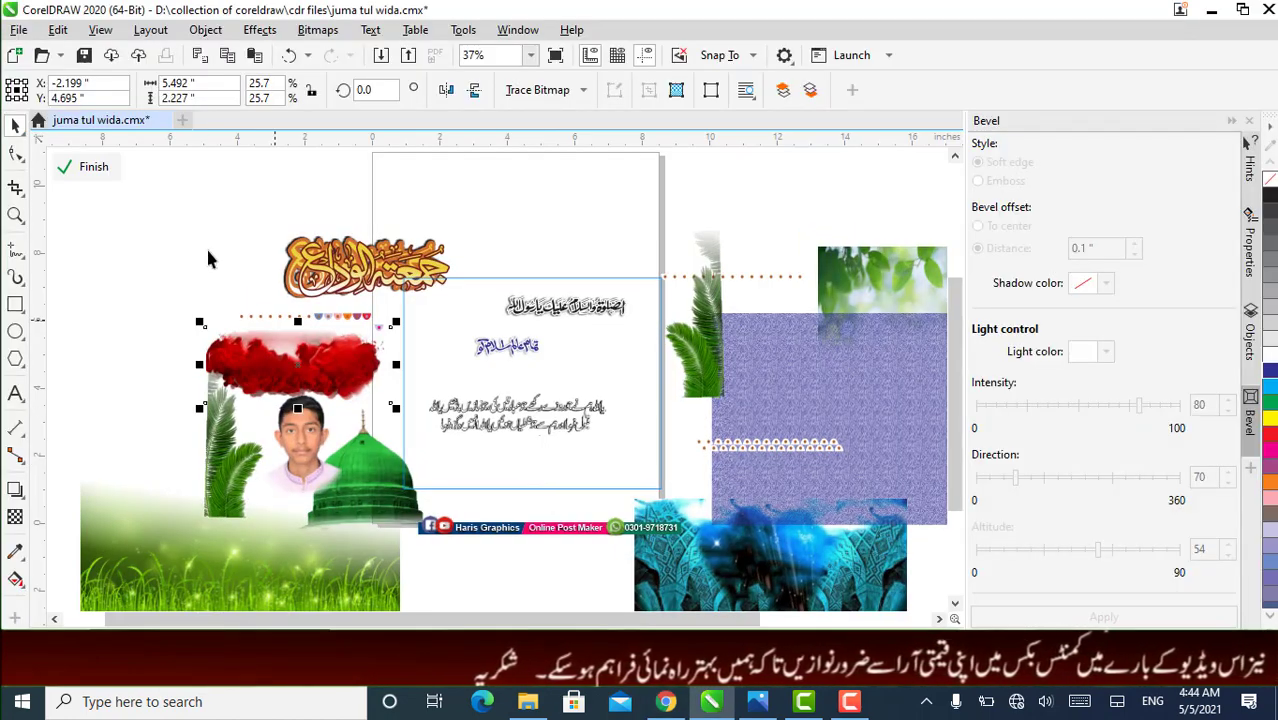
click(290, 55)
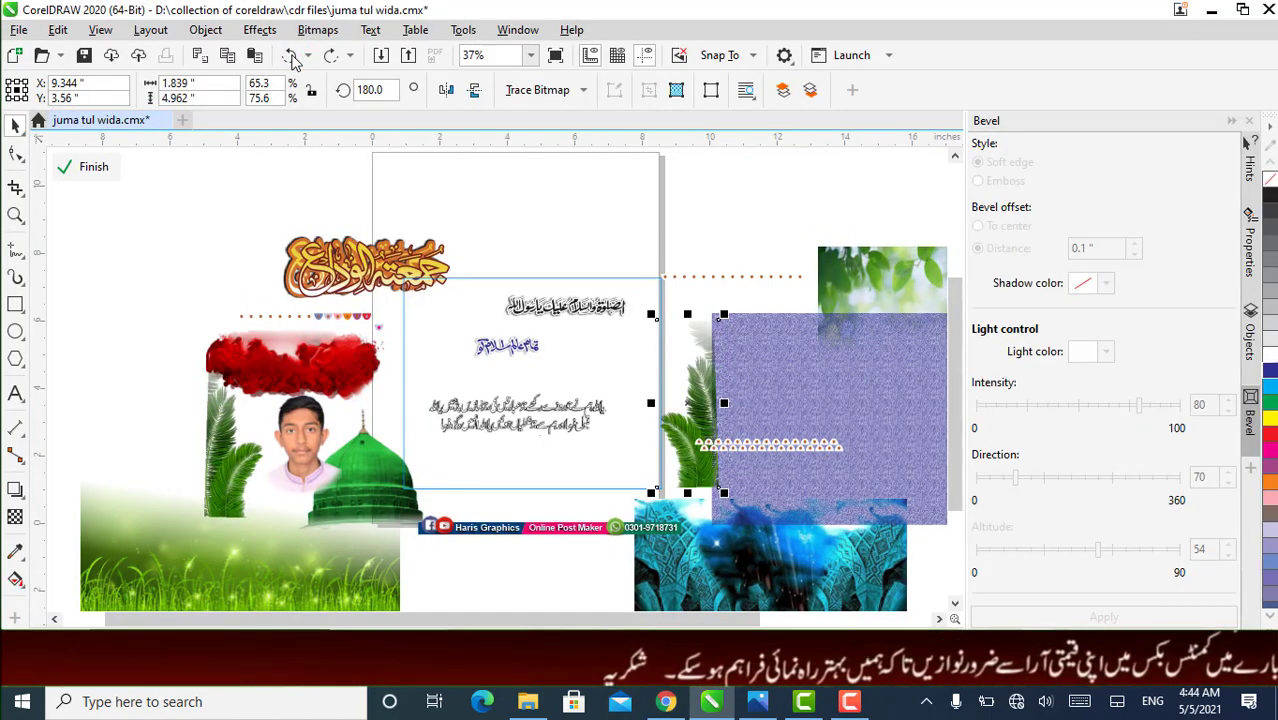
click(290, 55)
click(290, 55)
click(290, 55)
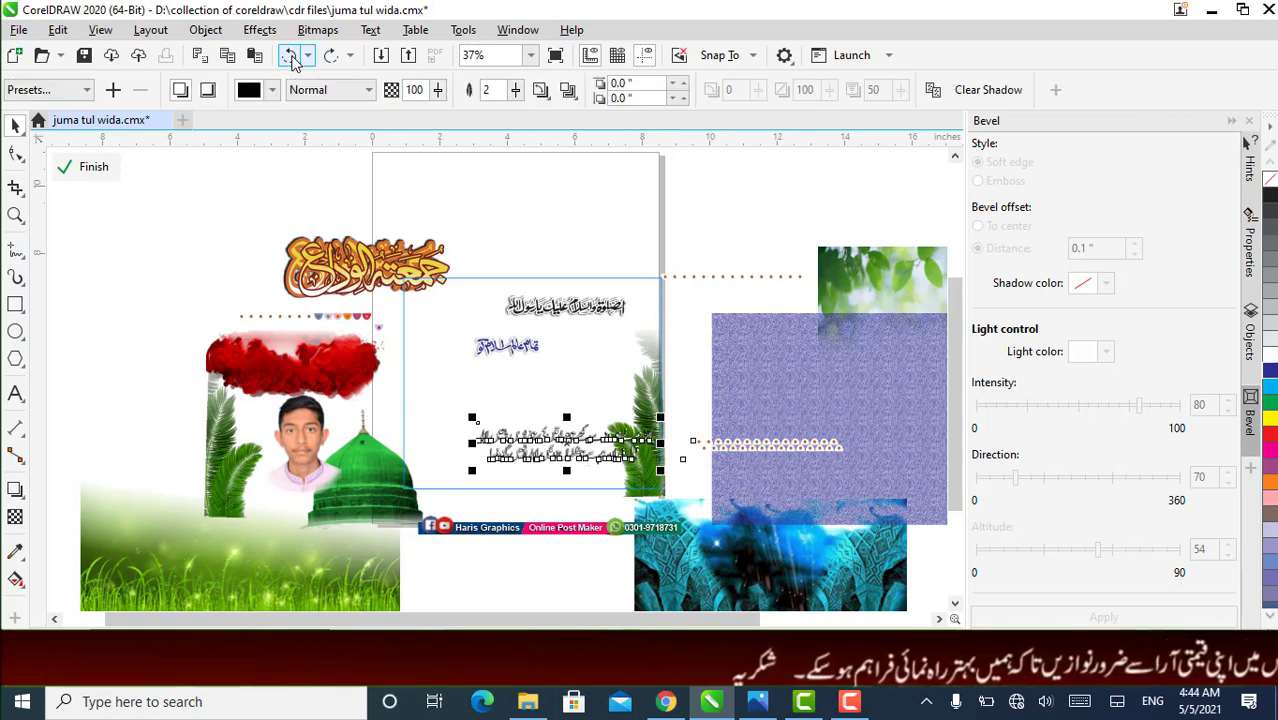
click(290, 55)
click(290, 55)
click(290, 55)
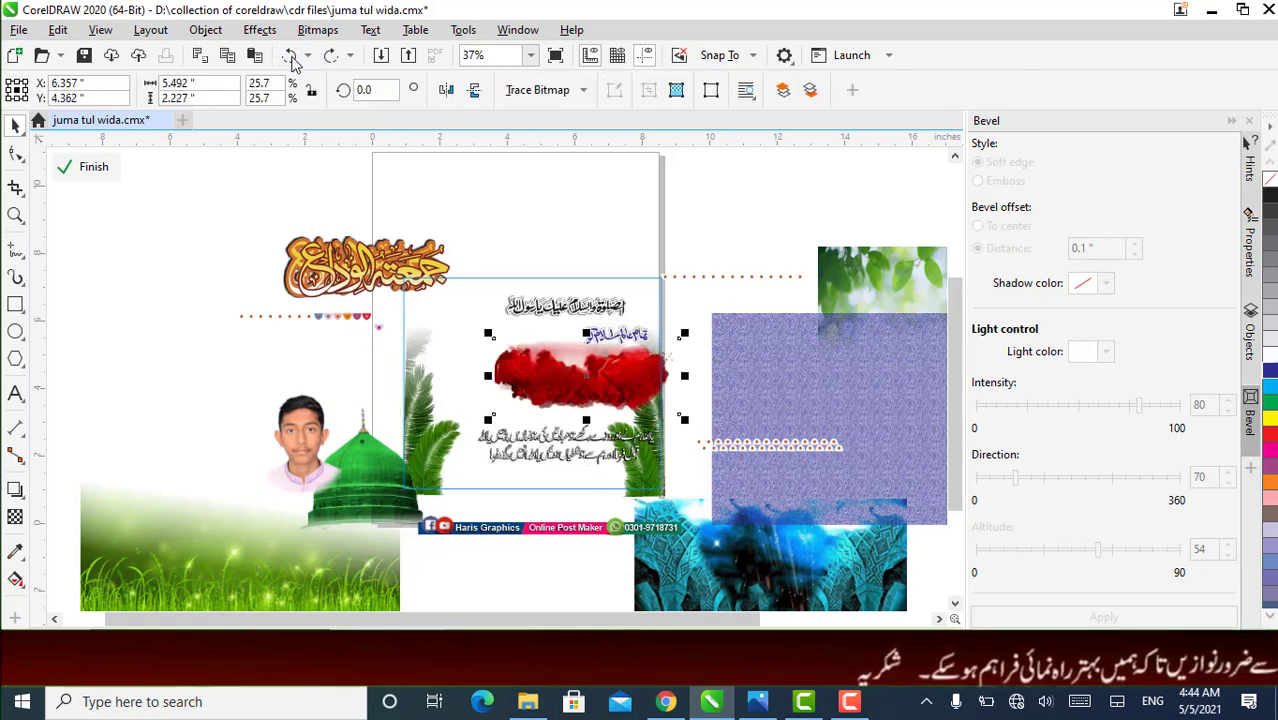
click(290, 55)
click(290, 55)
click(290, 55)
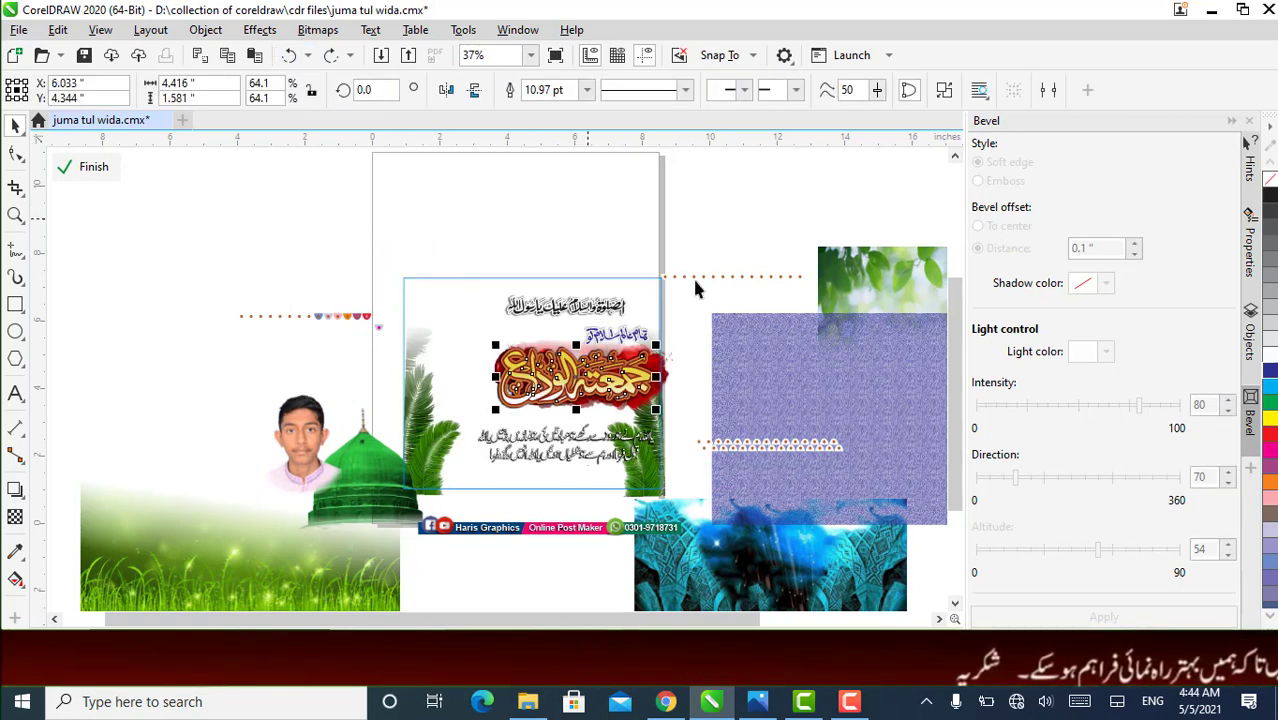
click(922, 705)
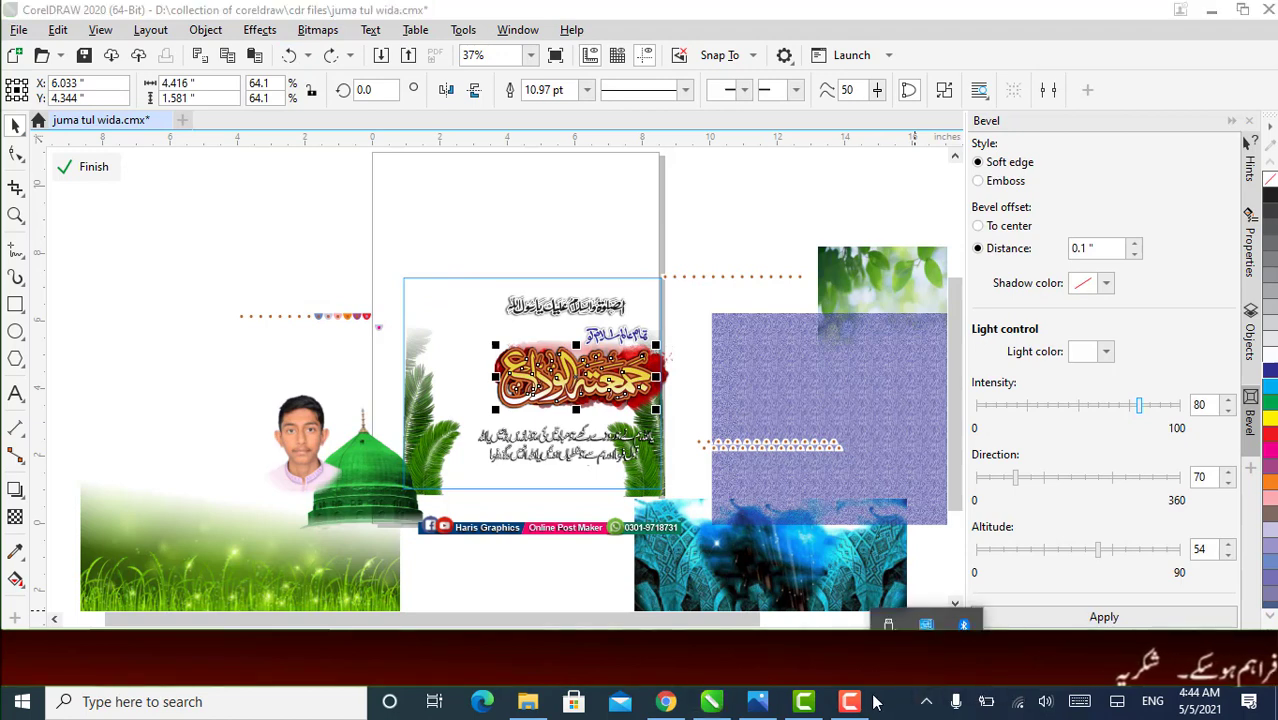